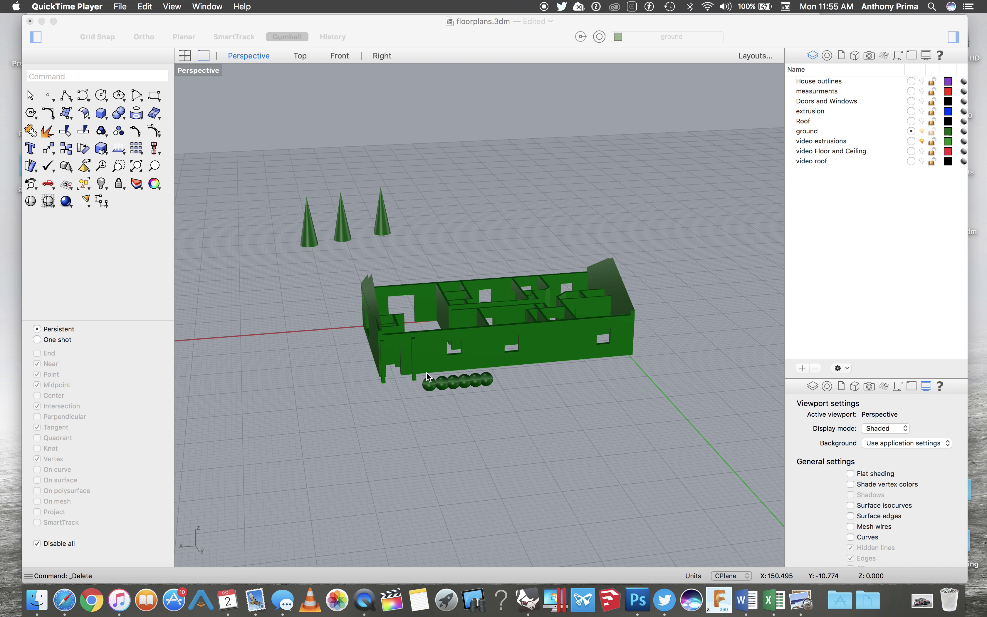
Examine the ground contour curves around the house in the top view and compare their elevations in the front view
click(300, 56)
scroll(357, 194, down, 5)
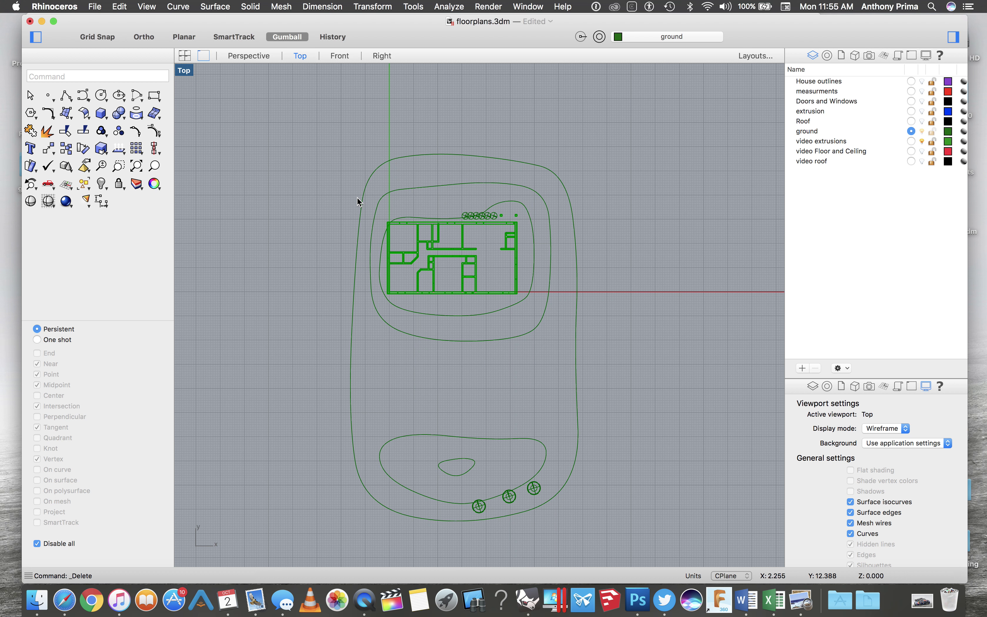
scroll(437, 269, left, 3)
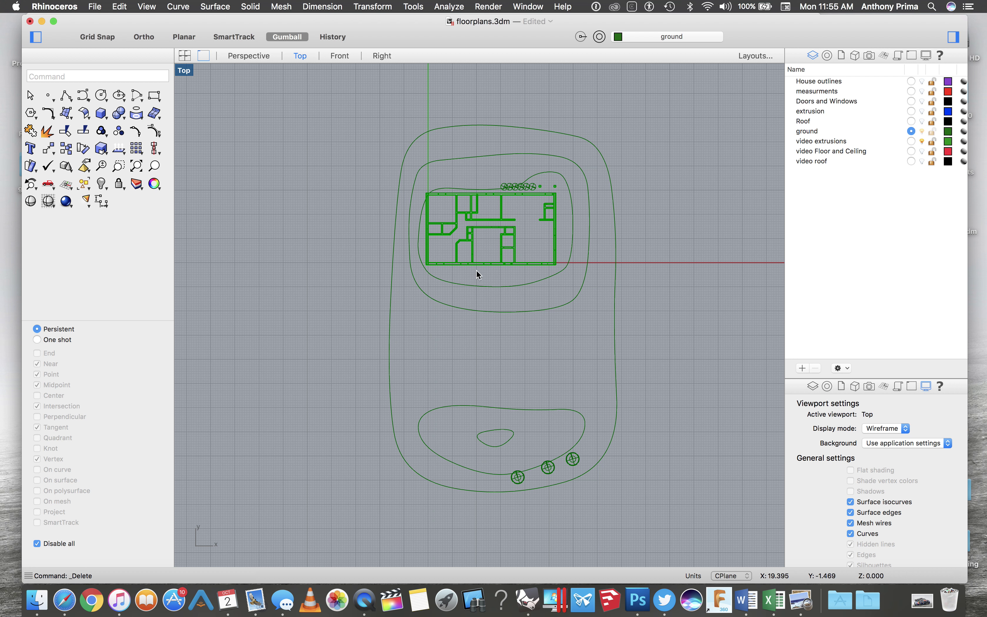
click(481, 282)
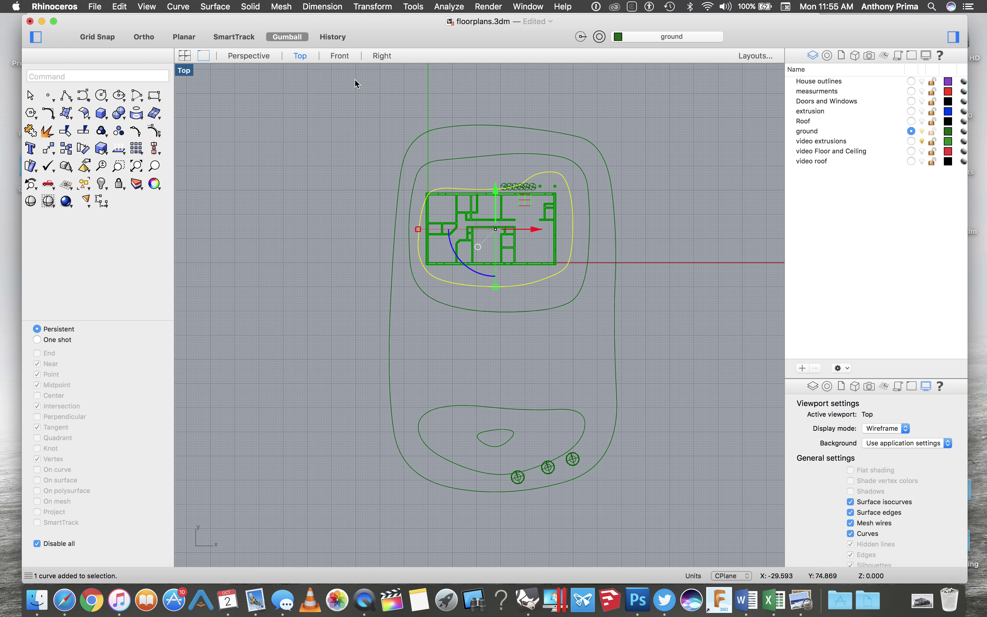
click(340, 57)
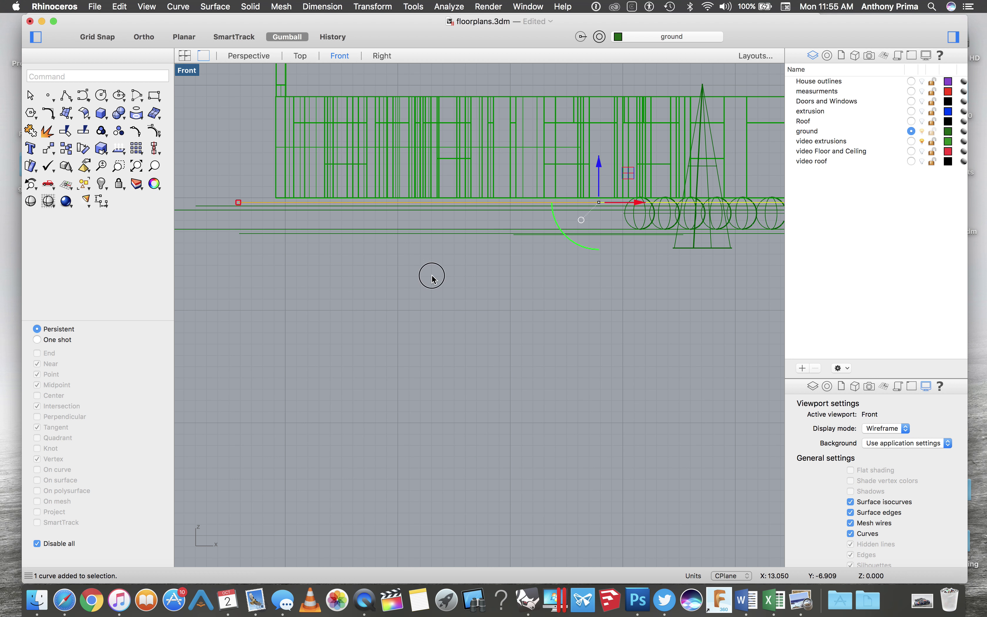
scroll(432, 278, up, 10)
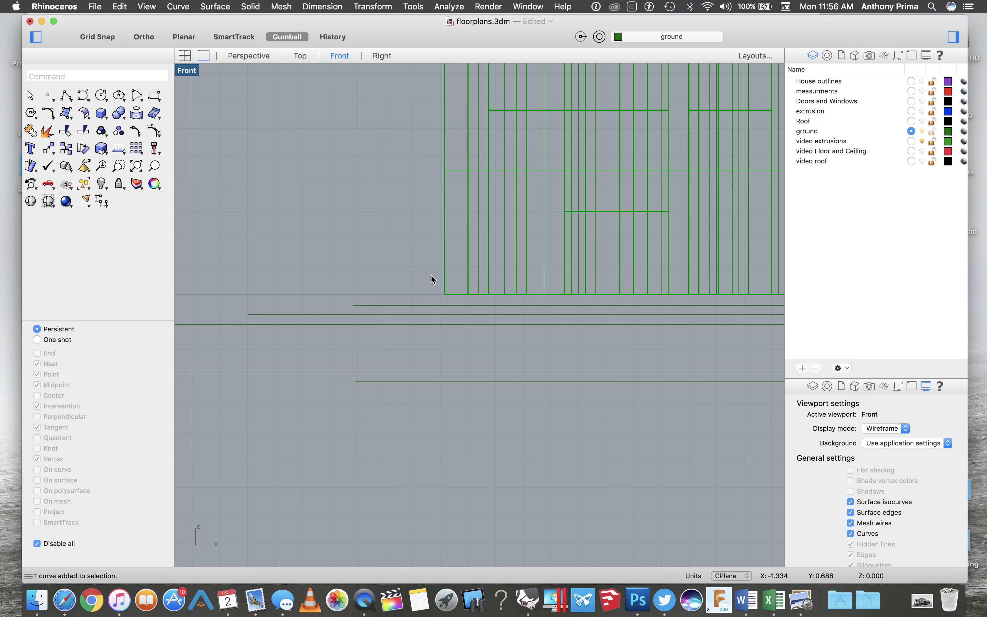
click(411, 305)
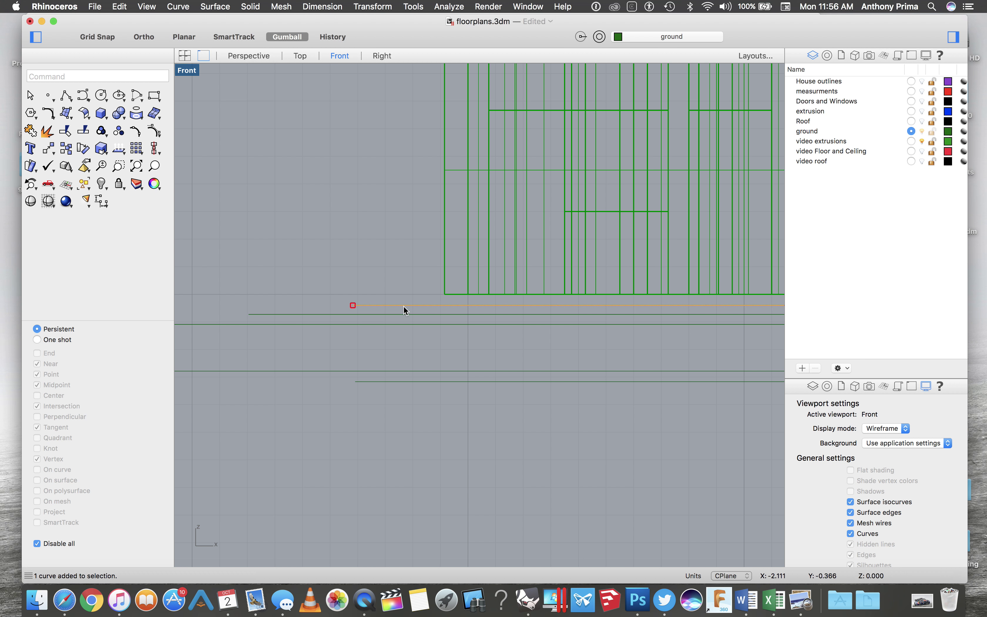
click(330, 310)
scroll(330, 309, left, 5)
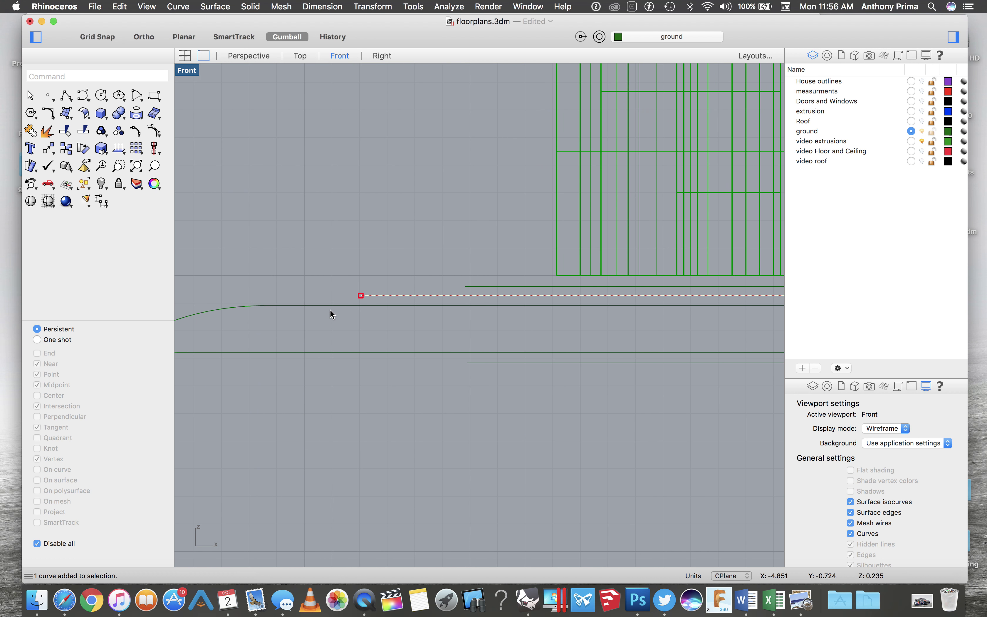
click(339, 304)
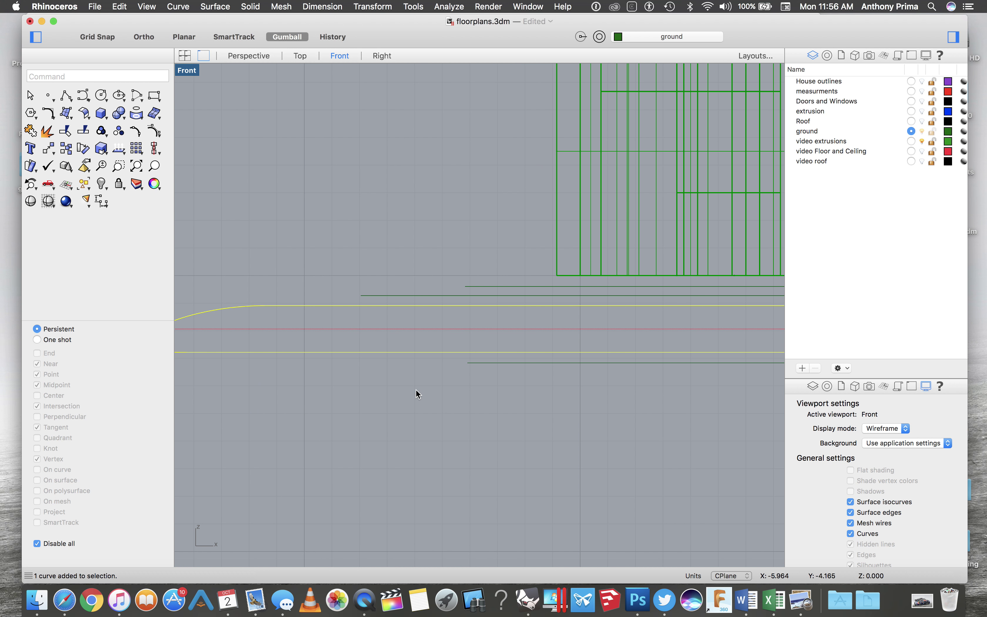
scroll(419, 393, down, 3)
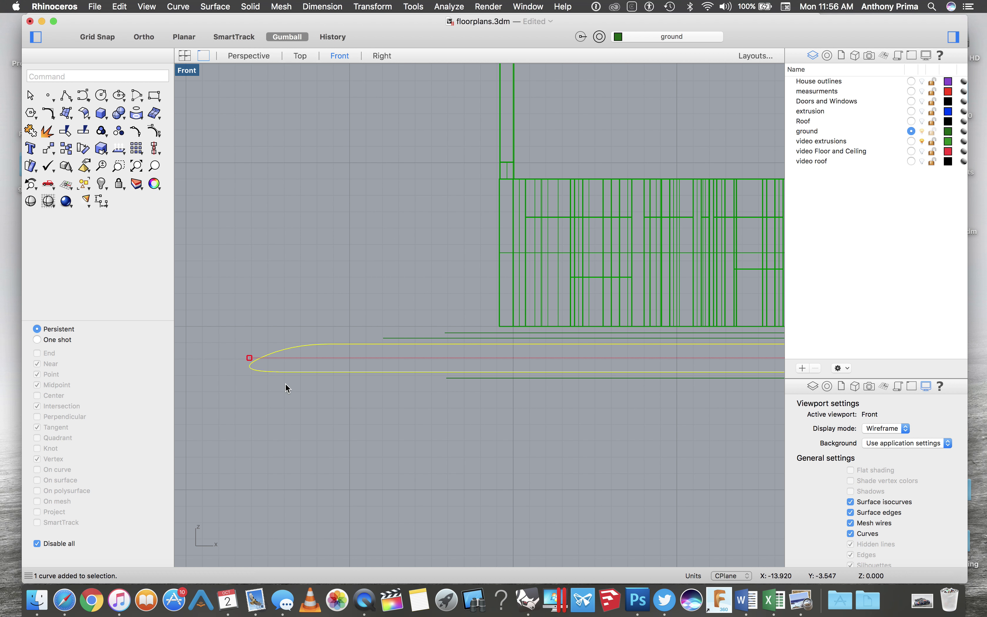
scroll(287, 387, right, 10)
click(244, 55)
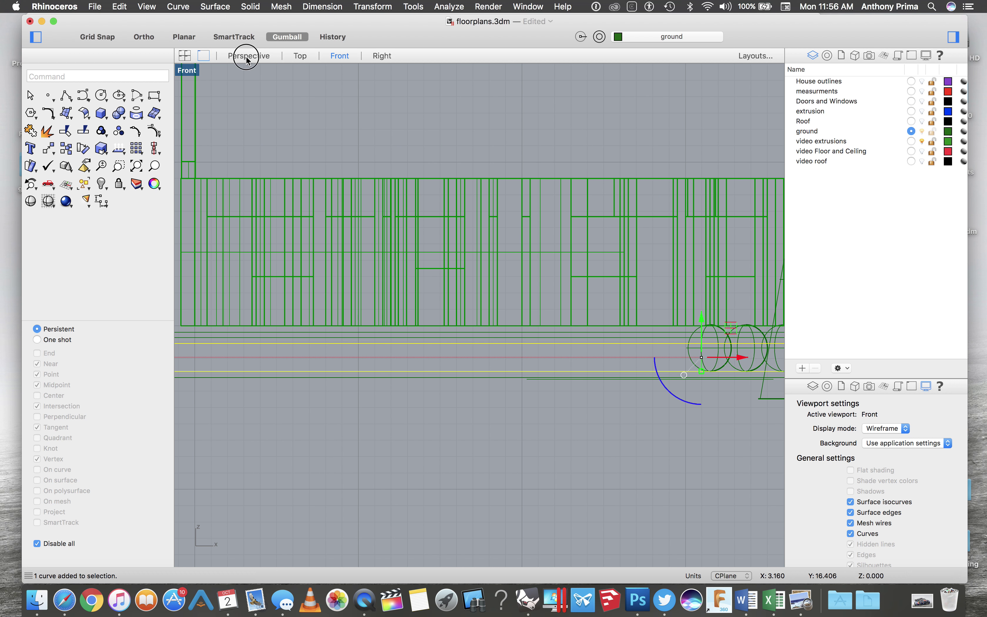
In the top view, display the outermost ground contour's control points, select those along its lower half, and turn the points off again
click(300, 55)
click(392, 407)
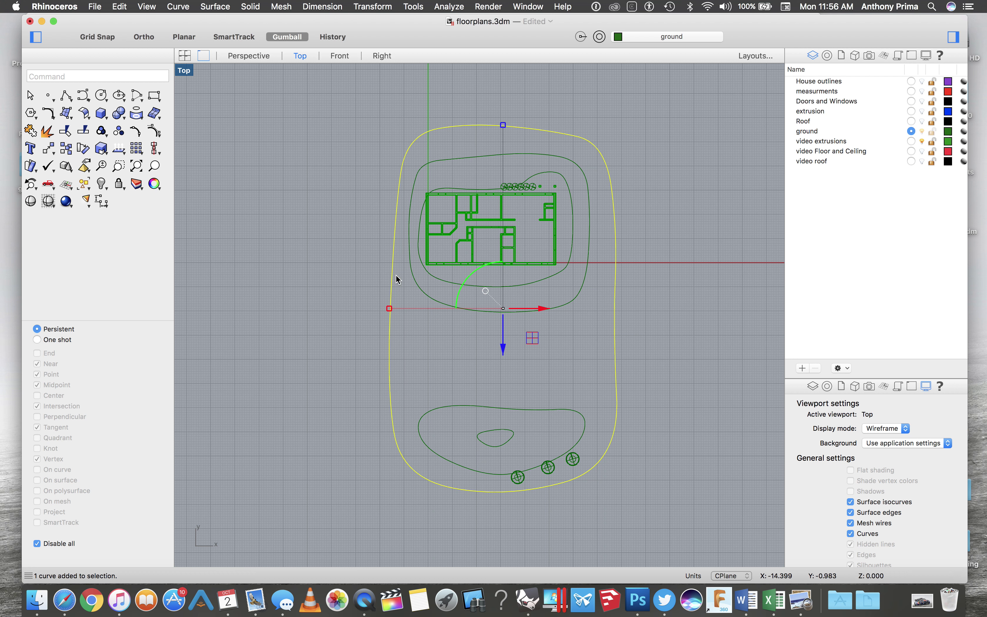
click(151, 135)
drag(290, 320, 713, 512)
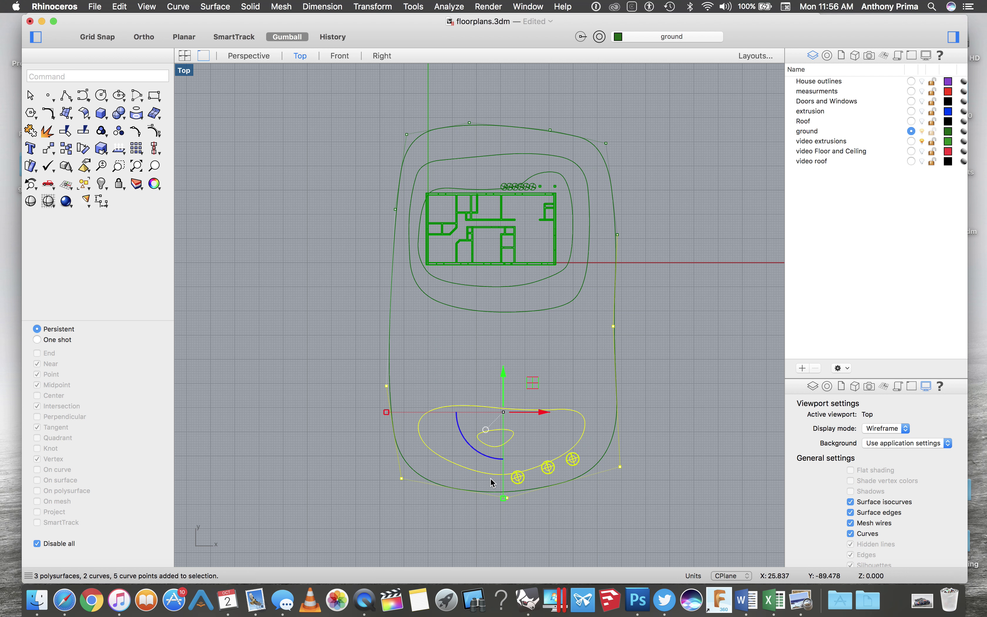
key(Escape)
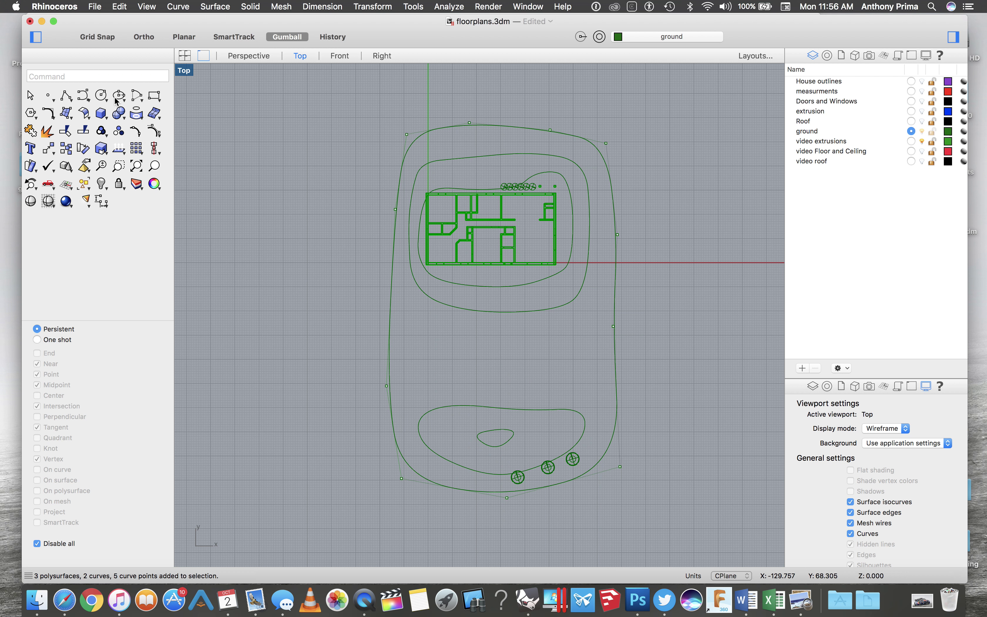
click(153, 132)
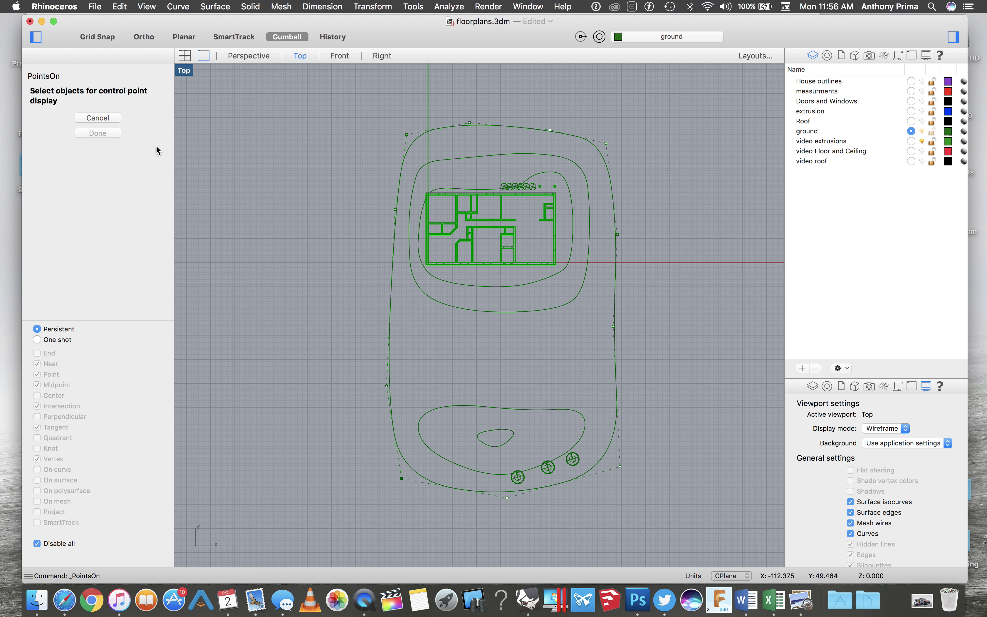
click(115, 121)
drag(140, 131, 165, 143)
Select the outermost ground contour and examine its slope and height relative to the house in the front and right views
click(392, 322)
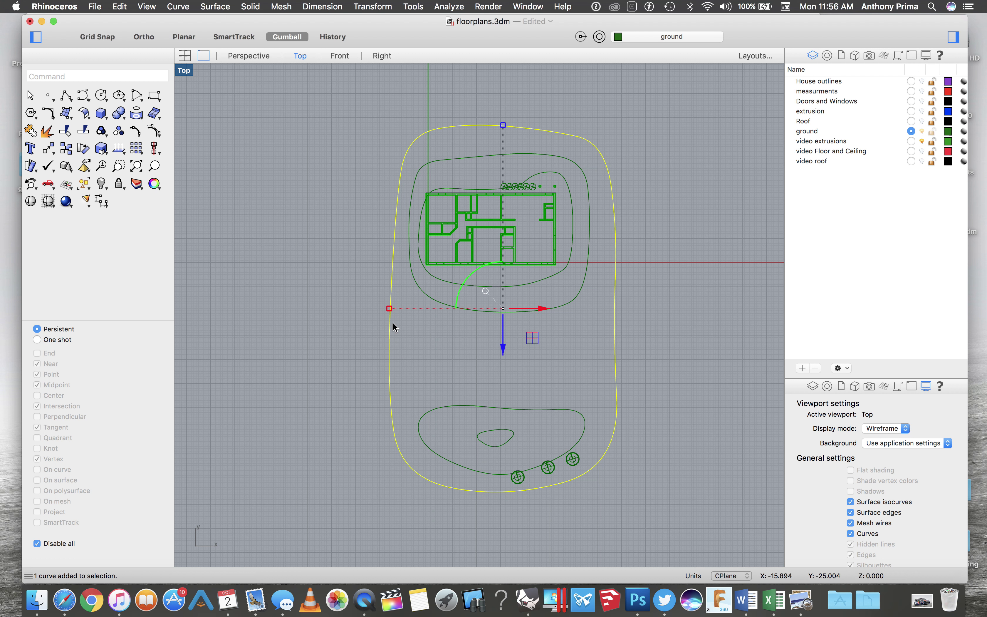
click(342, 56)
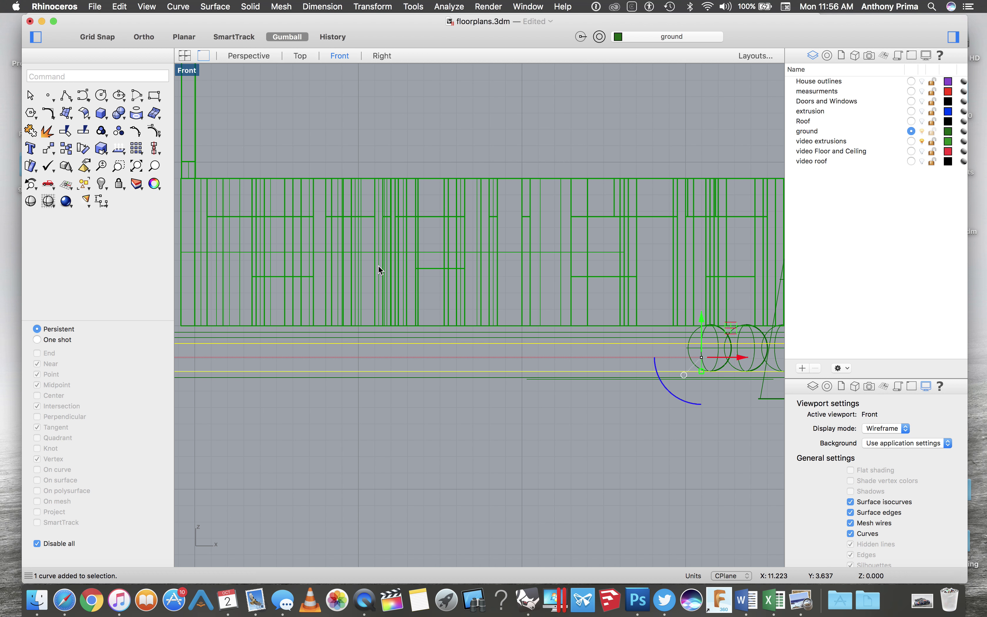
scroll(378, 267, down, 3)
right_click(319, 306)
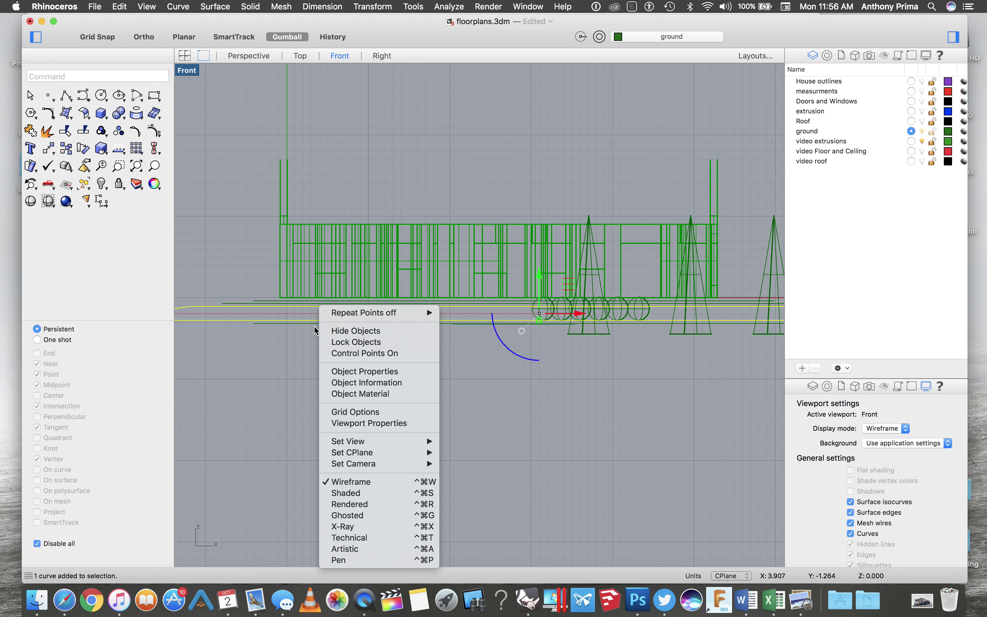
click(293, 390)
scroll(293, 390, down, 3)
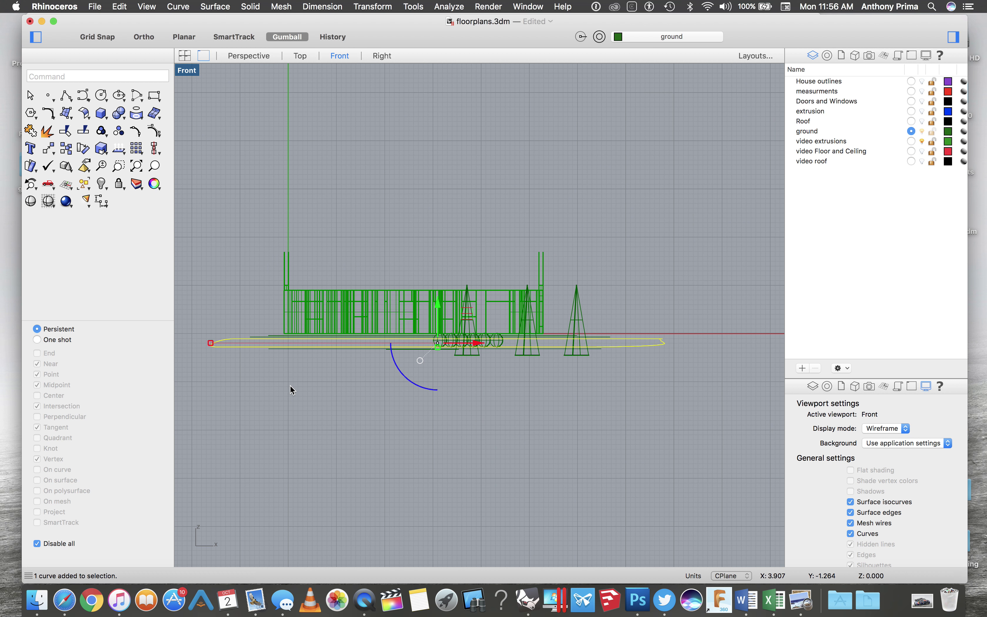
click(374, 57)
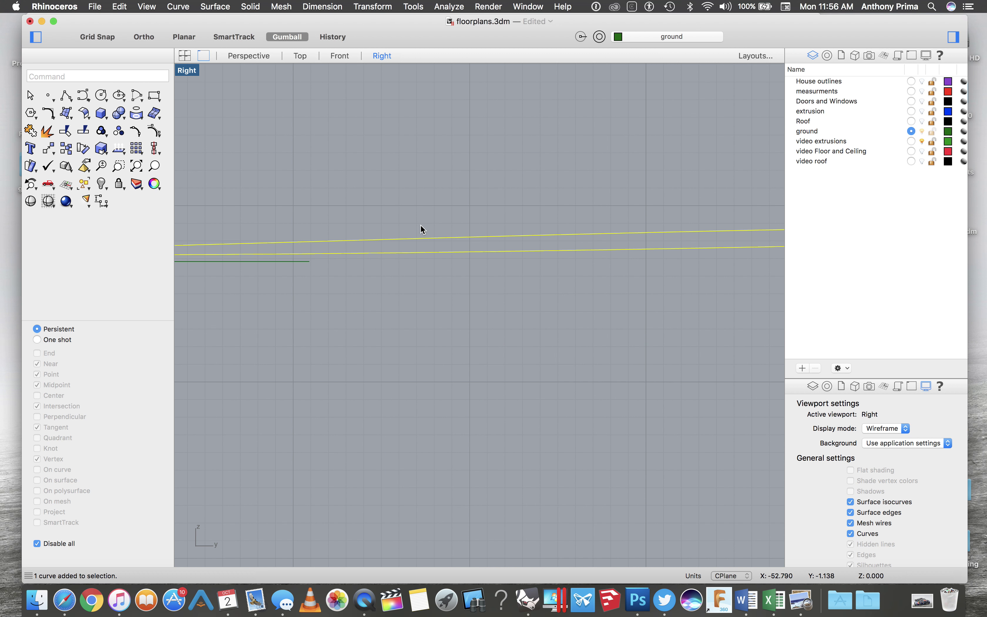
scroll(421, 228, down, 3)
scroll(422, 229, right, 5)
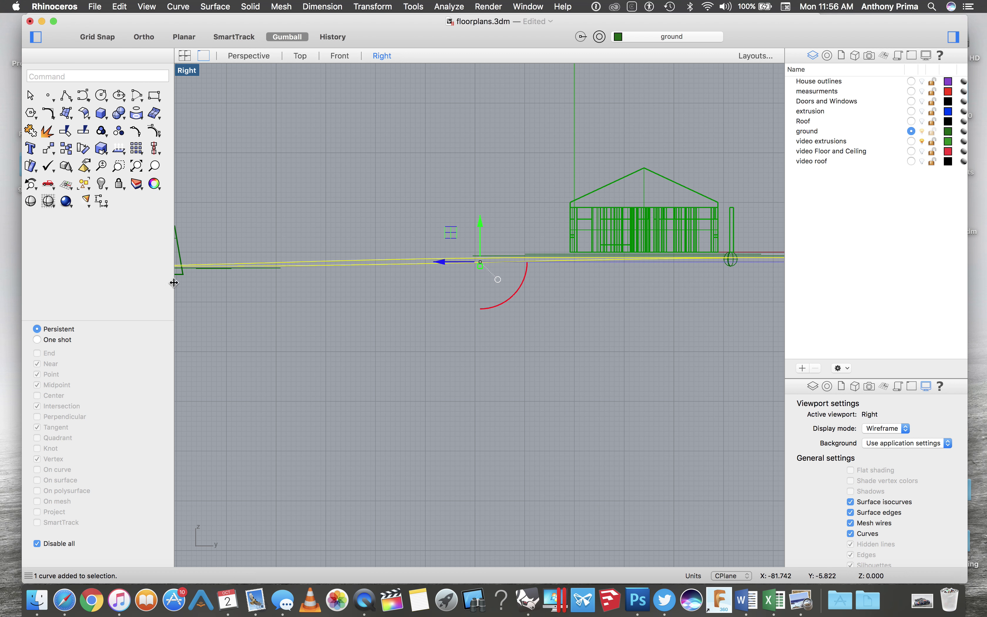
click(221, 270)
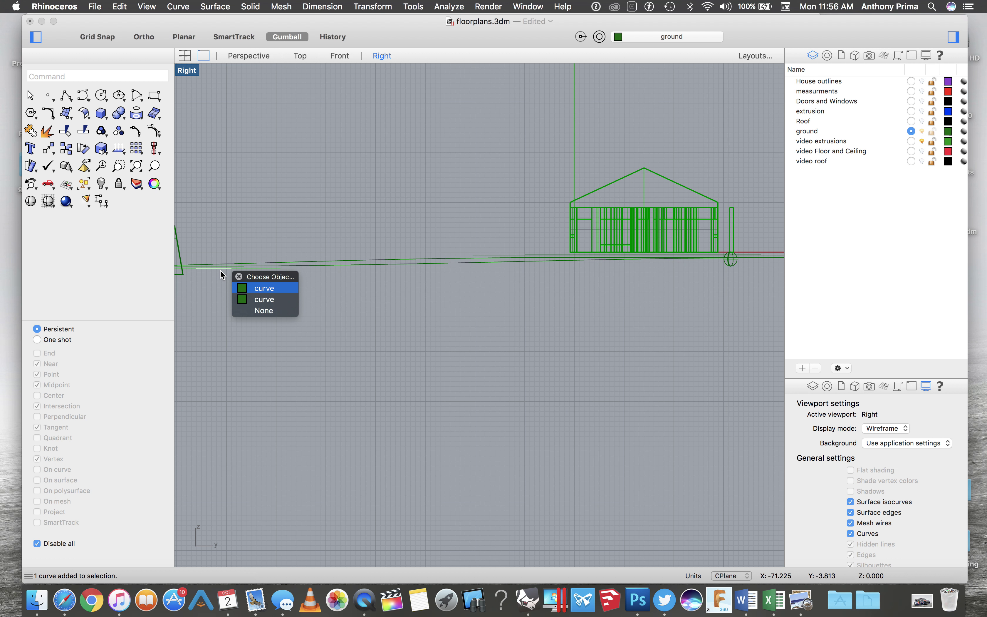
click(459, 336)
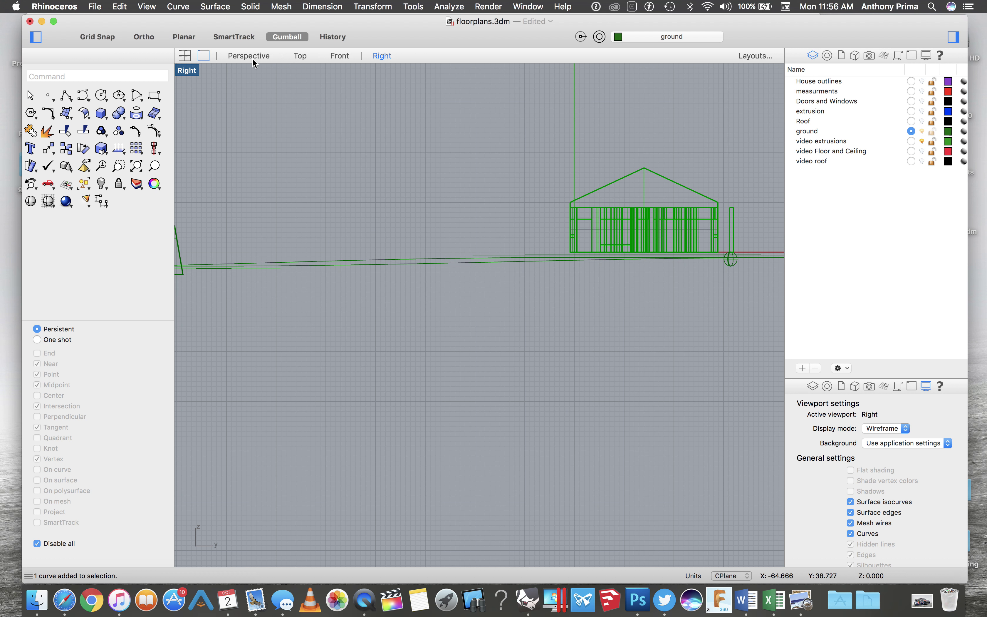
Return to the top view and hide the video extrusions layer
click(300, 55)
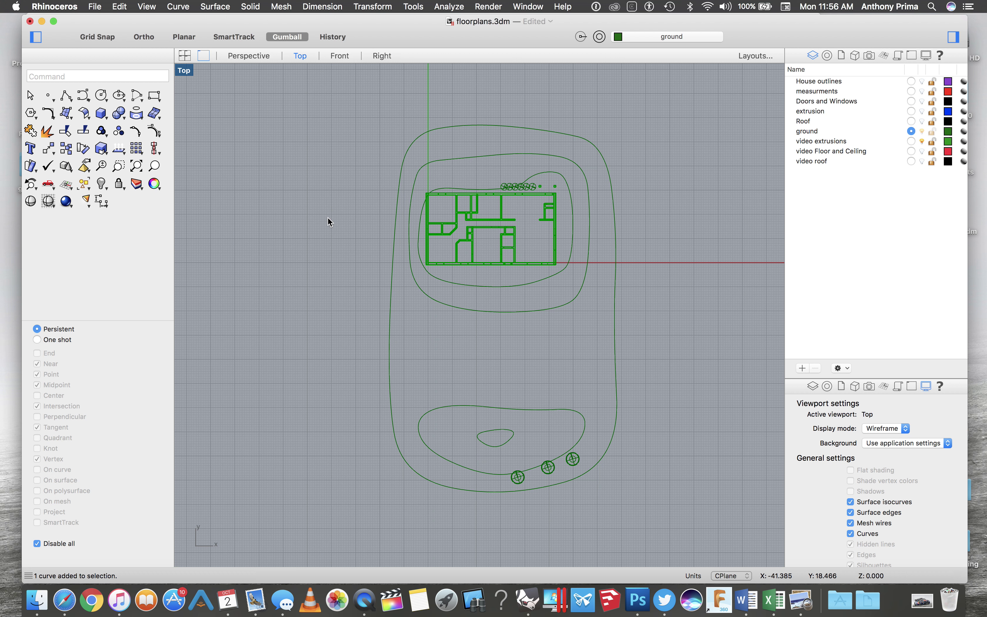
scroll(331, 223, down, 2)
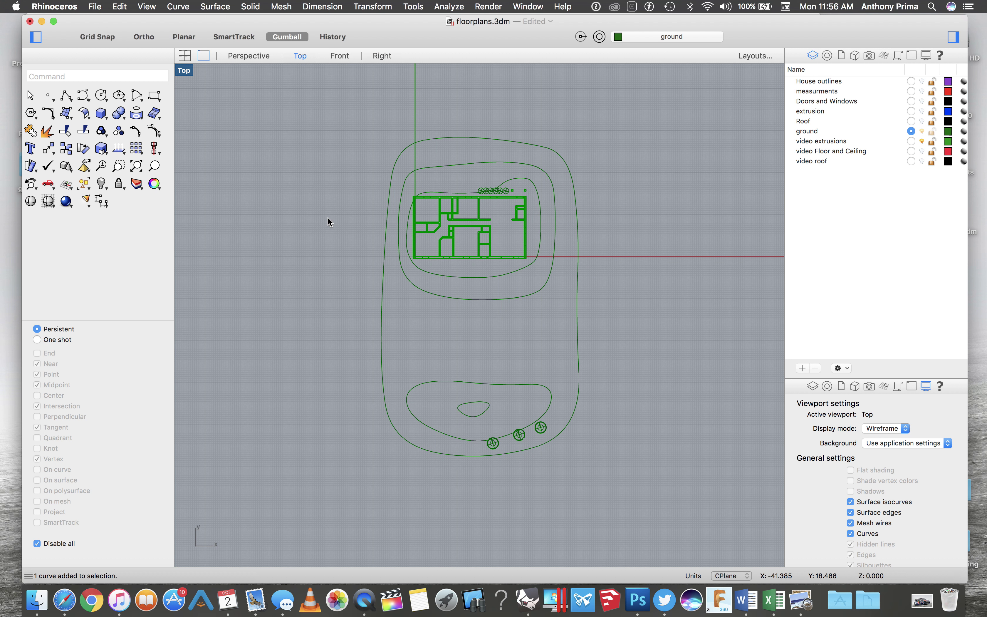
click(922, 142)
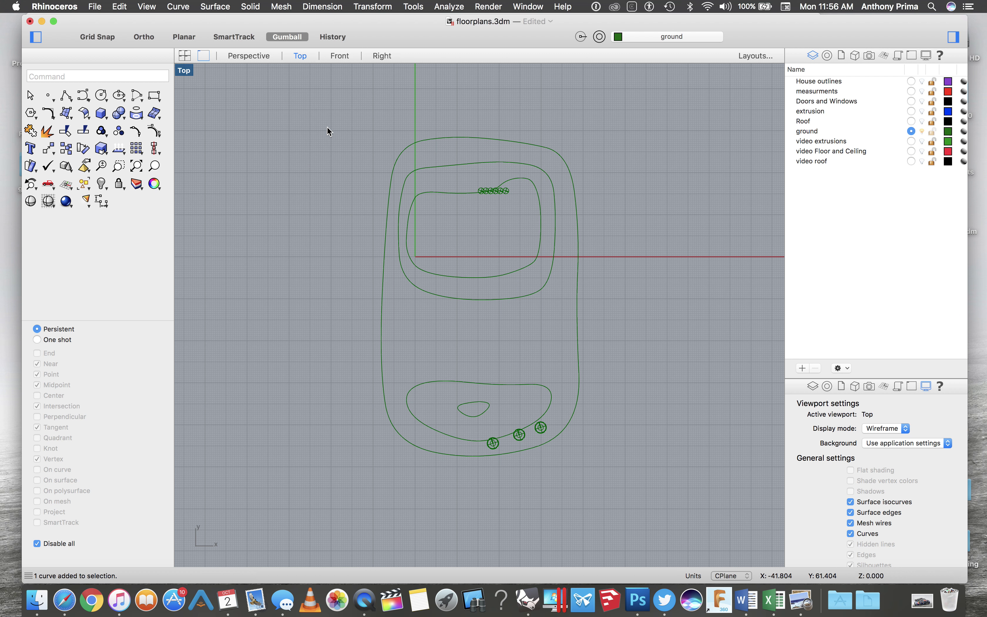
drag(338, 120, 635, 527)
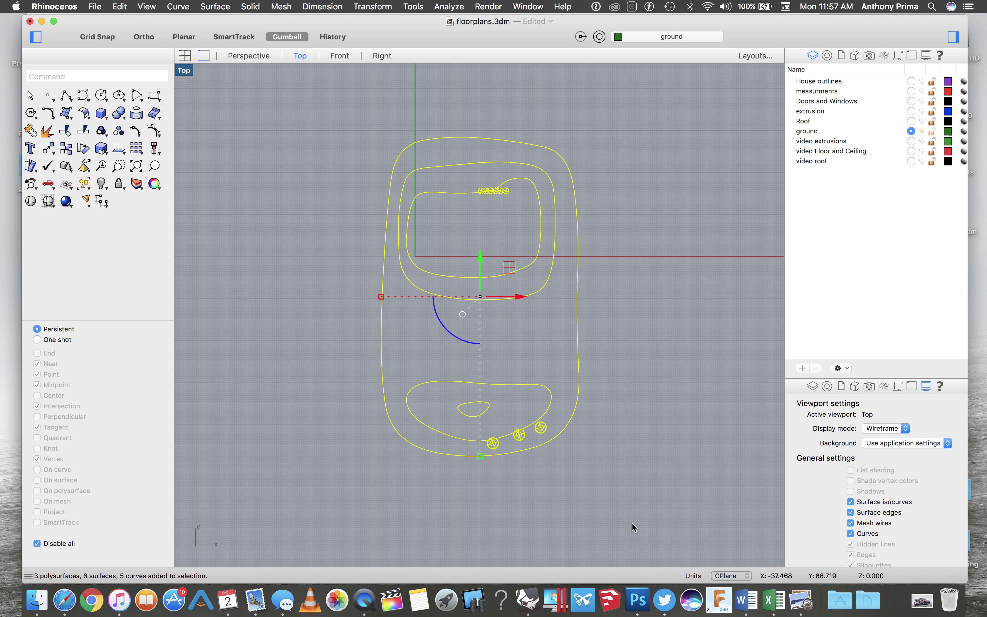
super+click(544, 431)
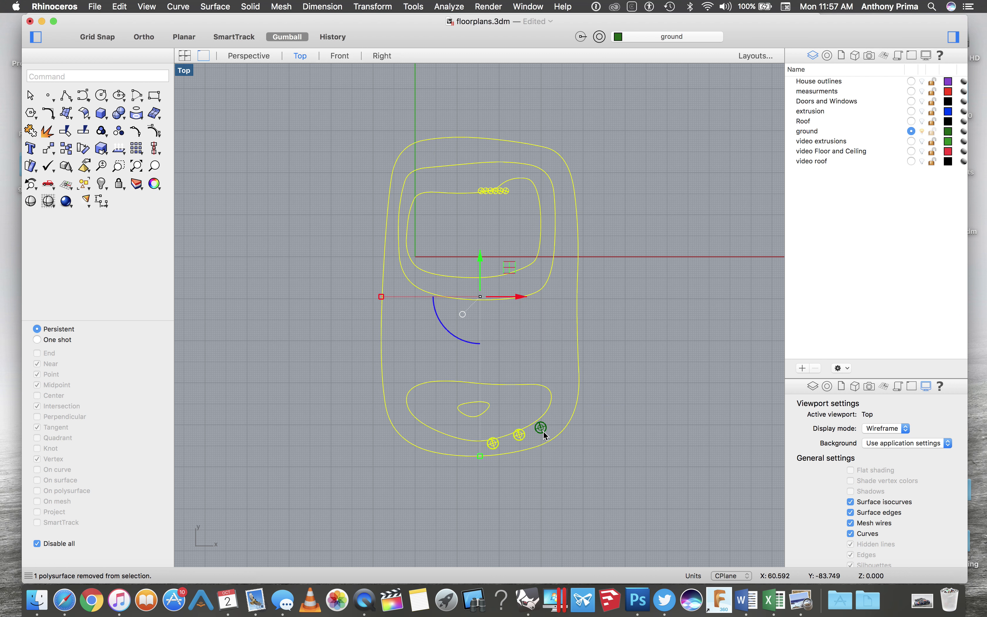
super+click(521, 438)
super+click(494, 386)
super+click(493, 445)
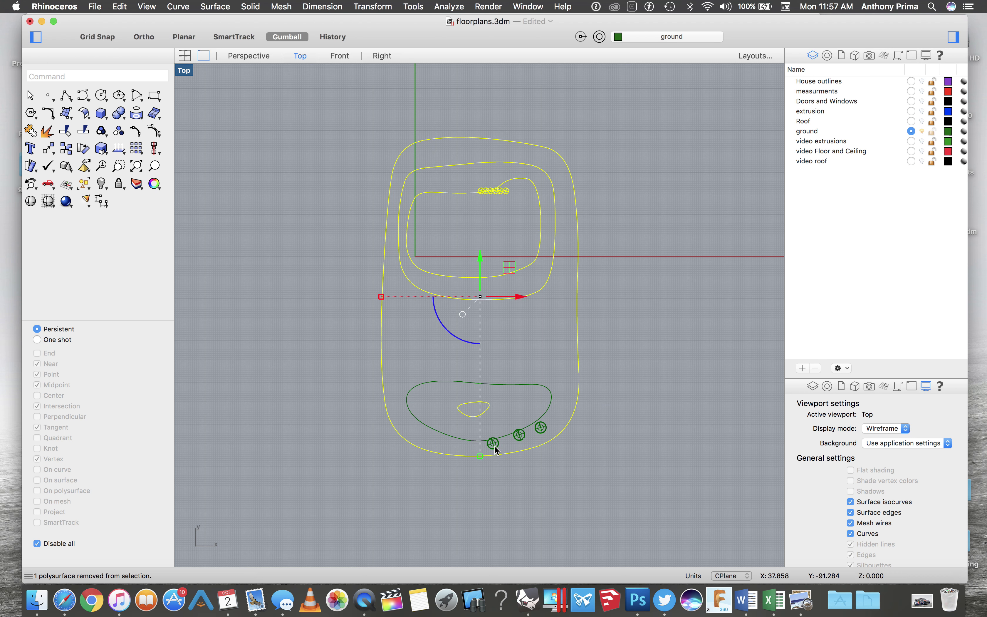
click(470, 441)
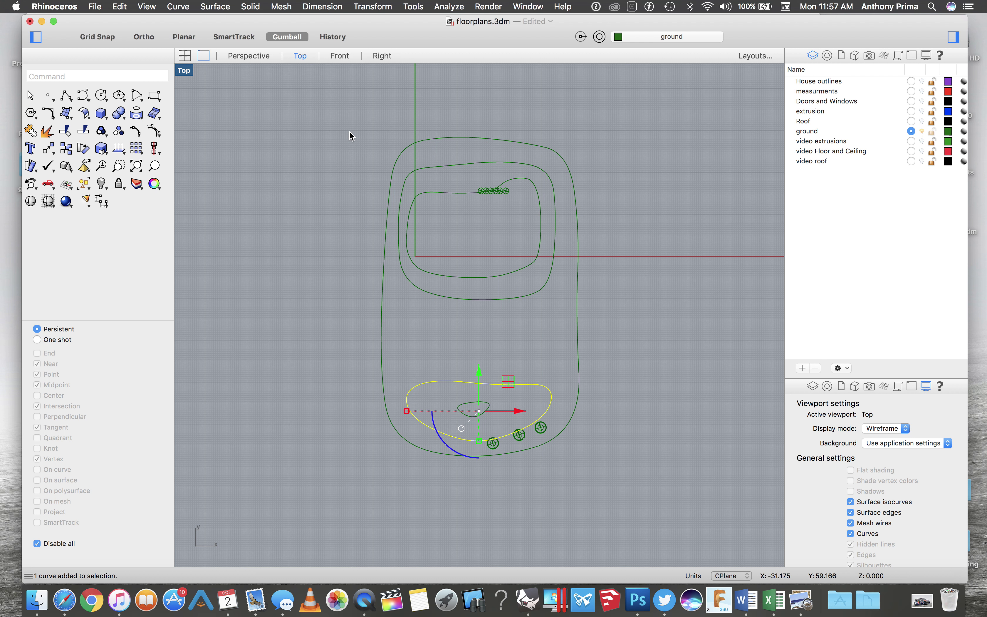
click(294, 281)
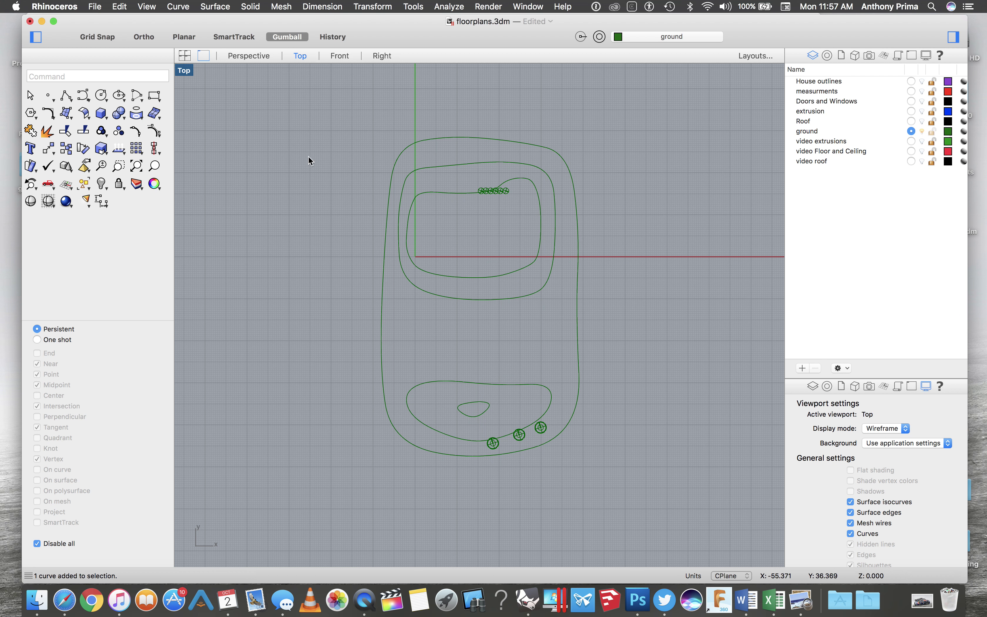
drag(343, 104, 455, 223)
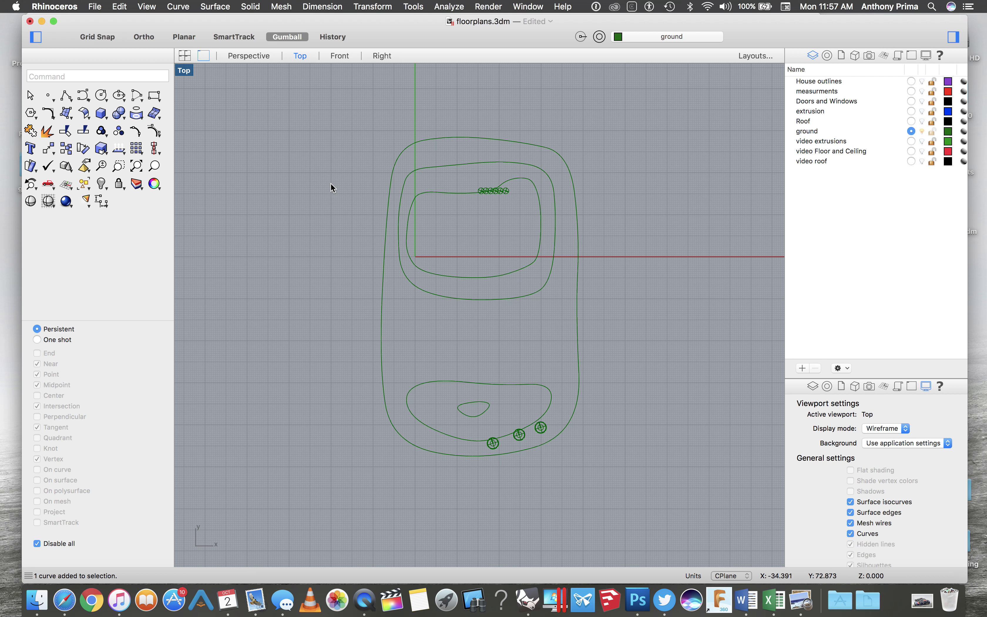
click(388, 203)
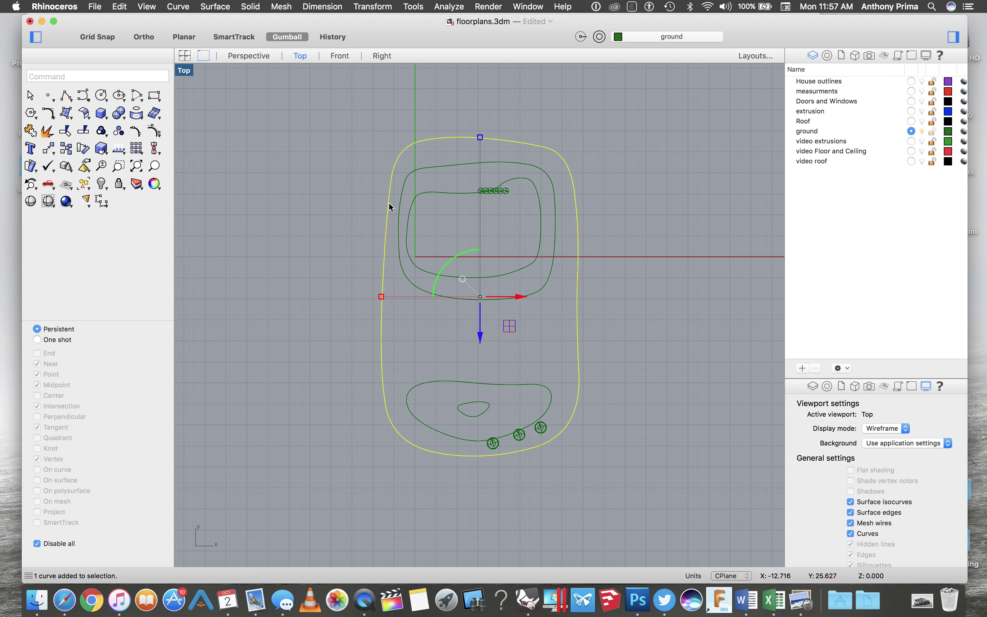
Select the three nested contours of the house site plus the two smaller contours near the trees, leaving out the trees and bushes
click(412, 216)
shift+click(402, 218)
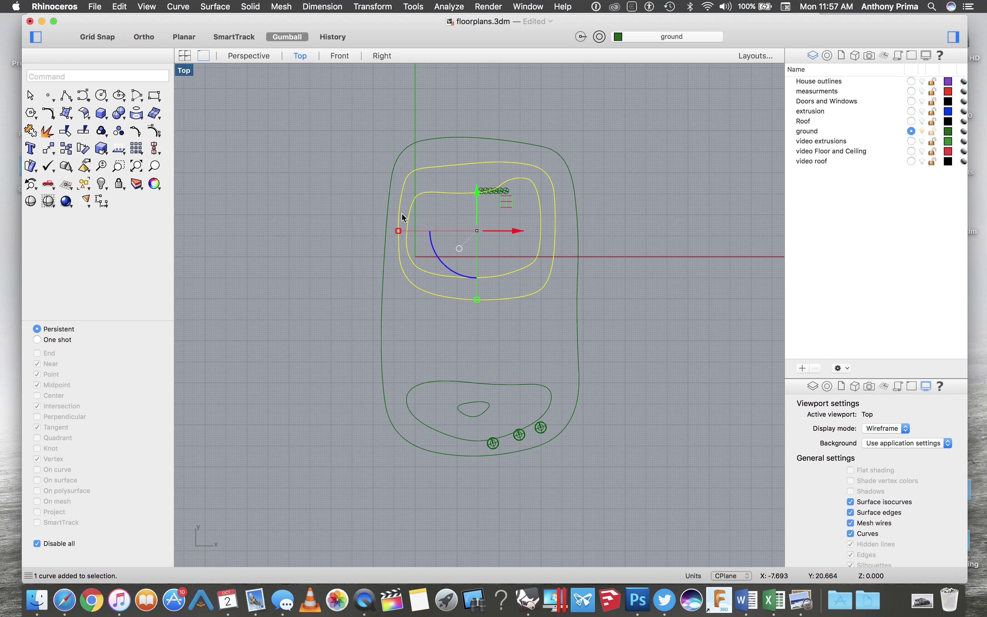
shift+click(387, 218)
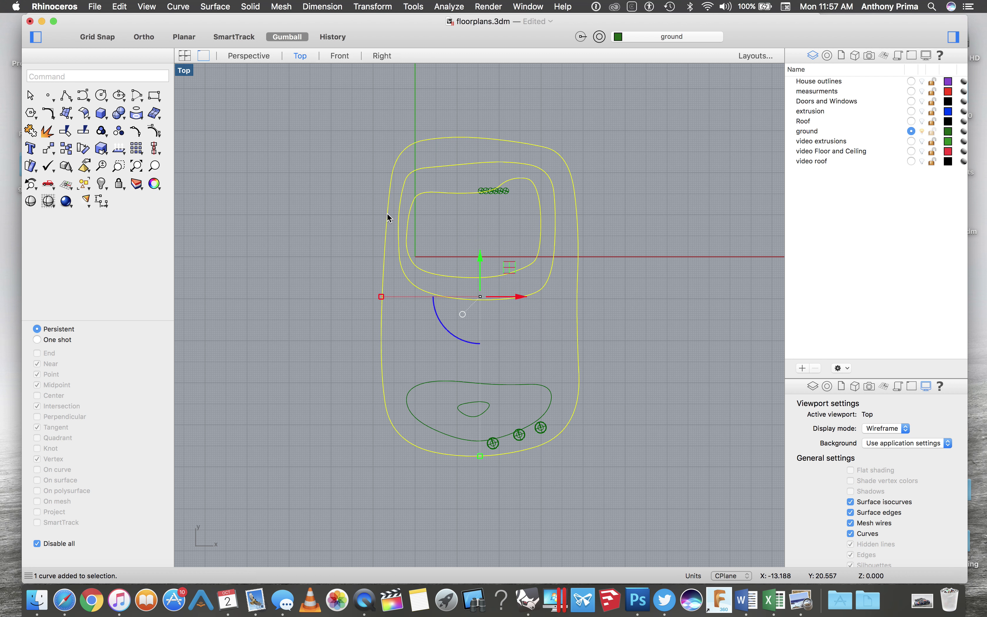
shift+click(451, 384)
shift+click(464, 407)
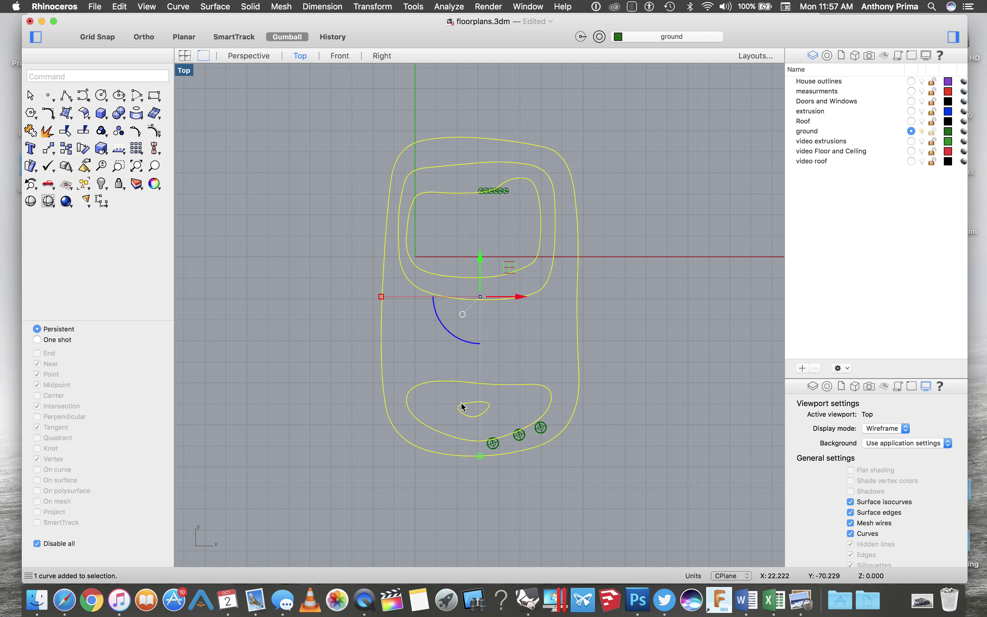
Create a Patch surface from the selected ground contours with sample point spacing 1, 10 U and V spans and stiffness 1.00
click(213, 7)
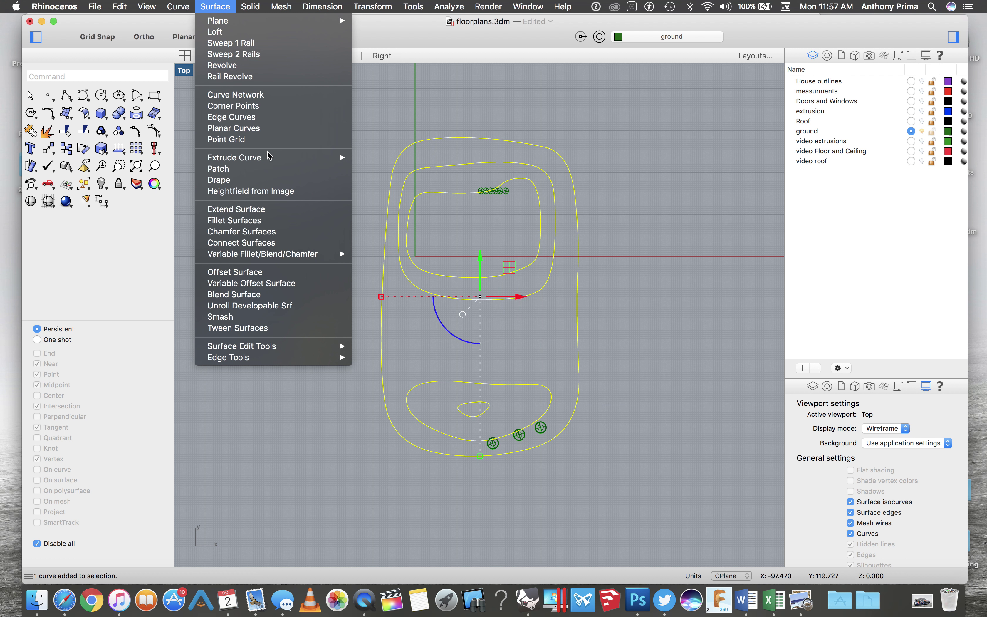
click(271, 168)
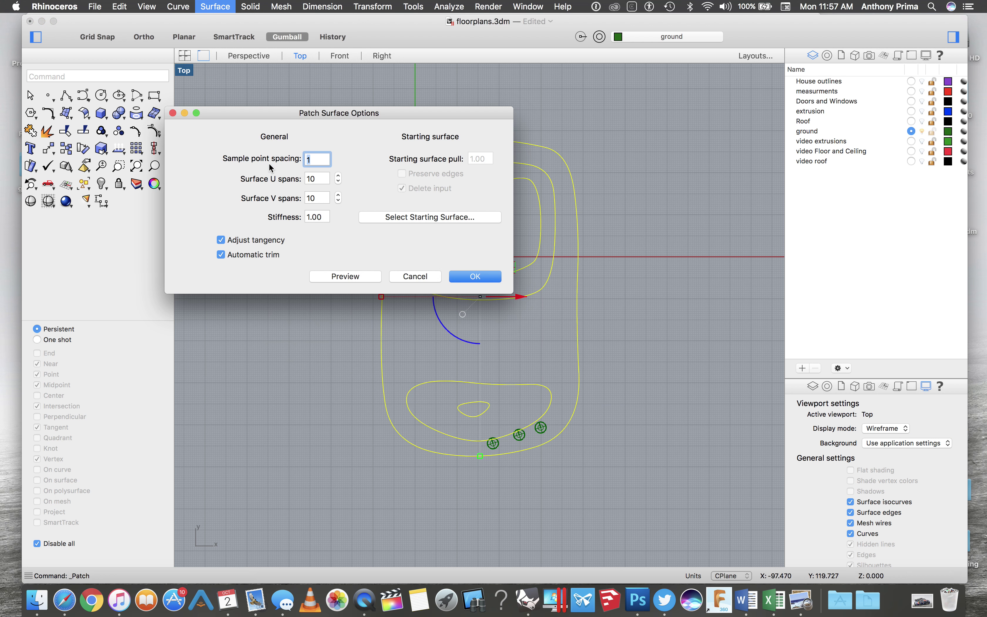
click(466, 275)
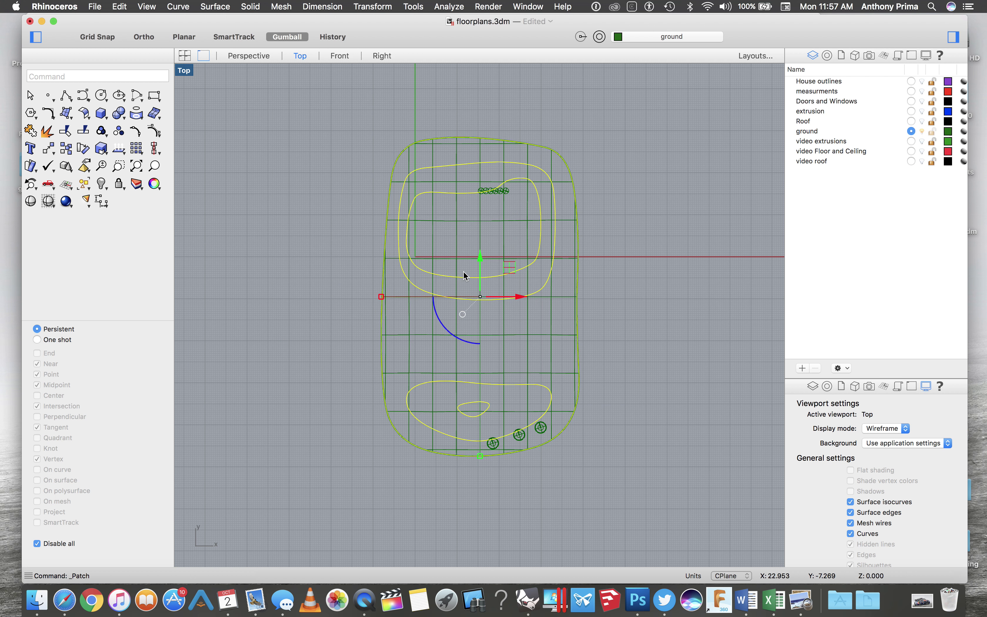
Examine the slope of the patched terrain from the side in the perspective view, then clear the contour selection
click(249, 55)
scroll(496, 383, up, 5)
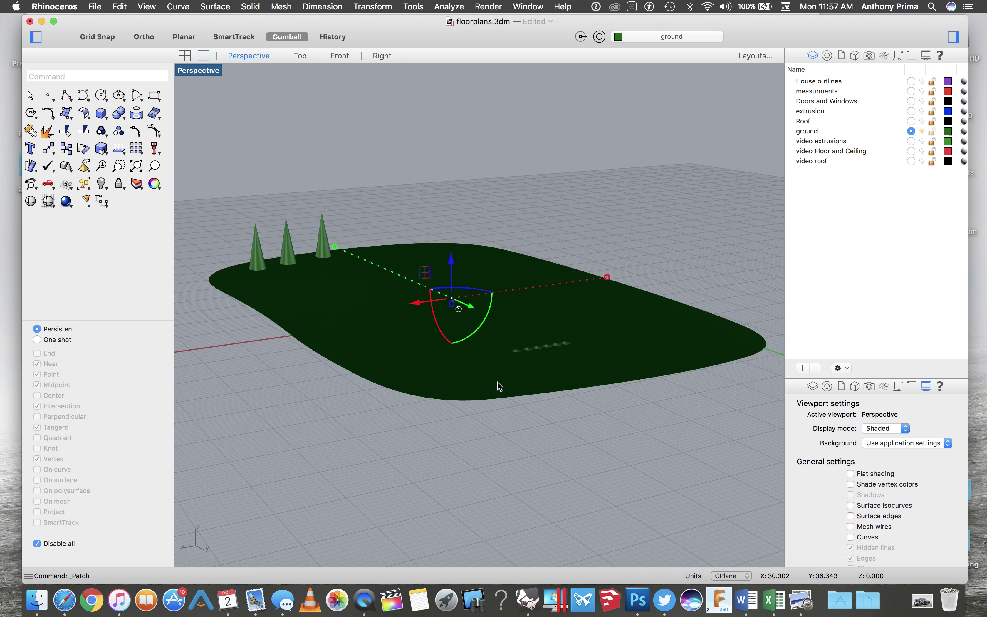
scroll(521, 382, down, 10)
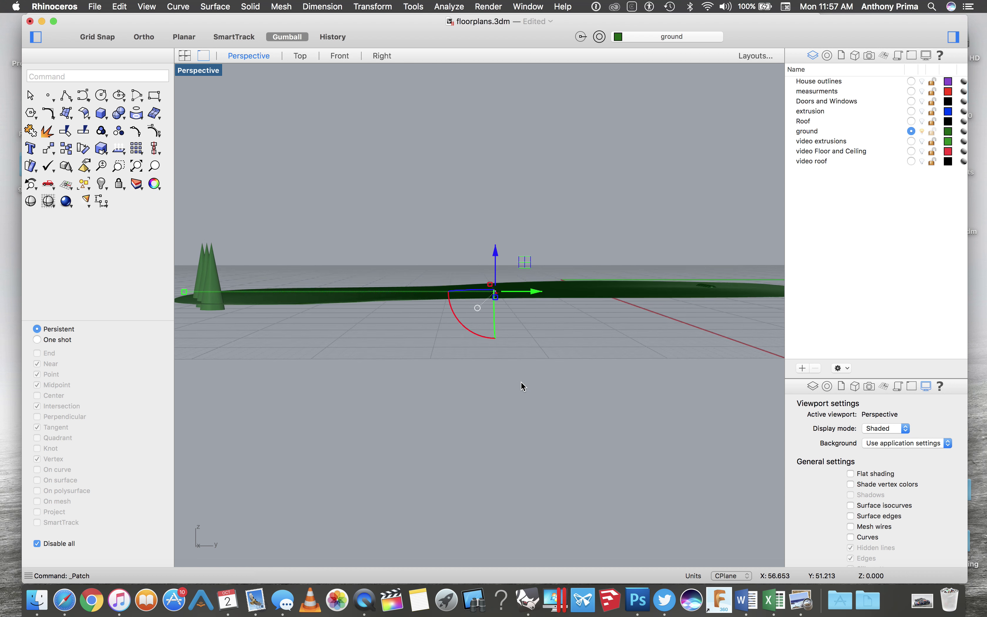
scroll(521, 382, up, 4)
scroll(521, 382, down, 4)
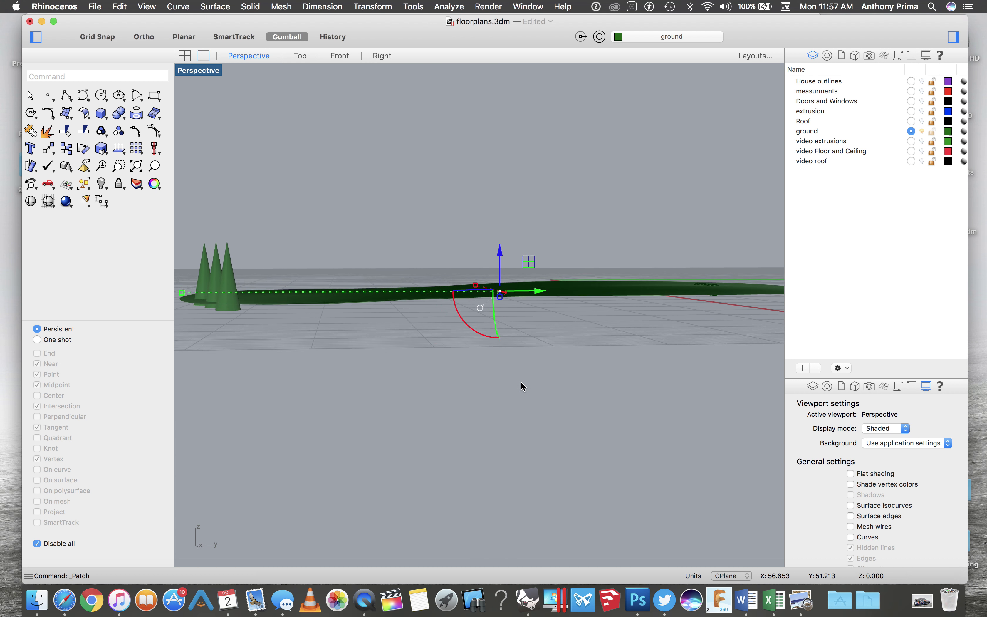
scroll(521, 383, down, 3)
scroll(521, 382, up, 4)
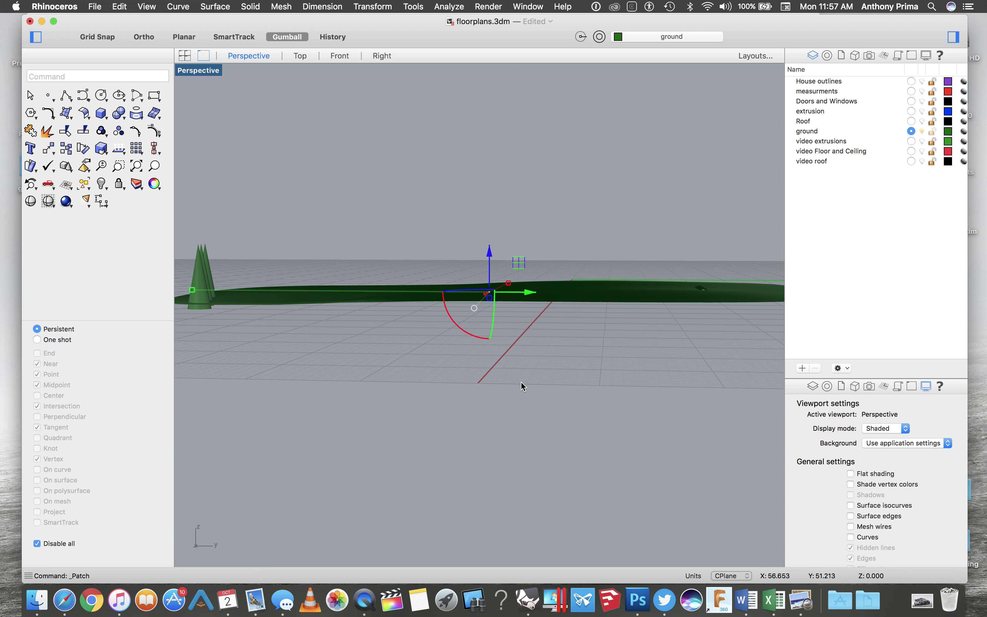
scroll(323, 347, down, 4)
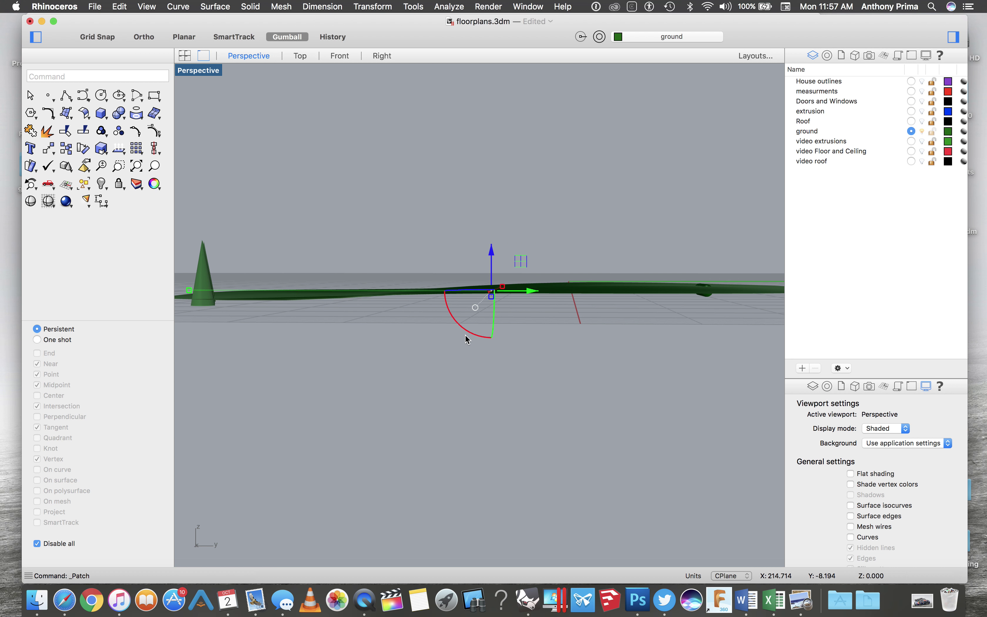
click(420, 325)
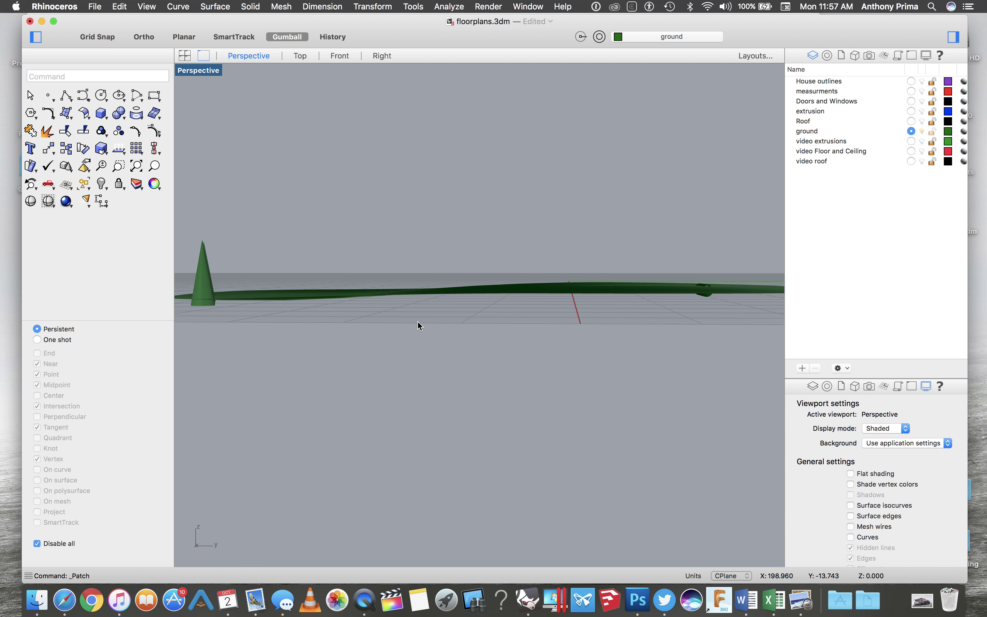
Show the video extrusions and video Floor and Ceiling layers so the house appears on the terrain
click(922, 142)
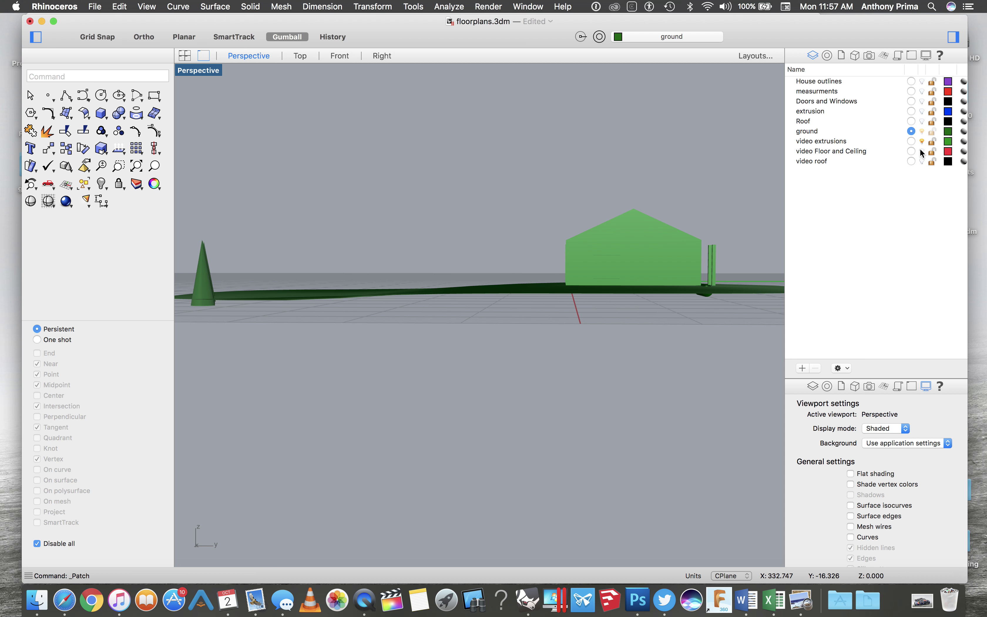
click(923, 151)
scroll(615, 401, up, 3)
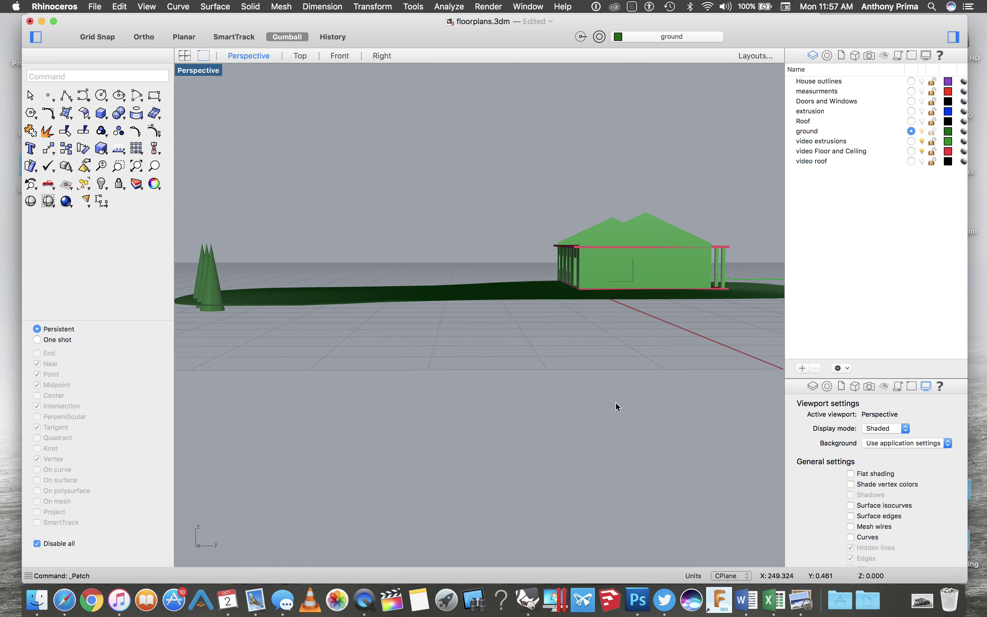
Select the terrain surface, lower it slightly along the vertical axis so the house's floor slab sits above it, and deselect it
scroll(575, 319, up, 5)
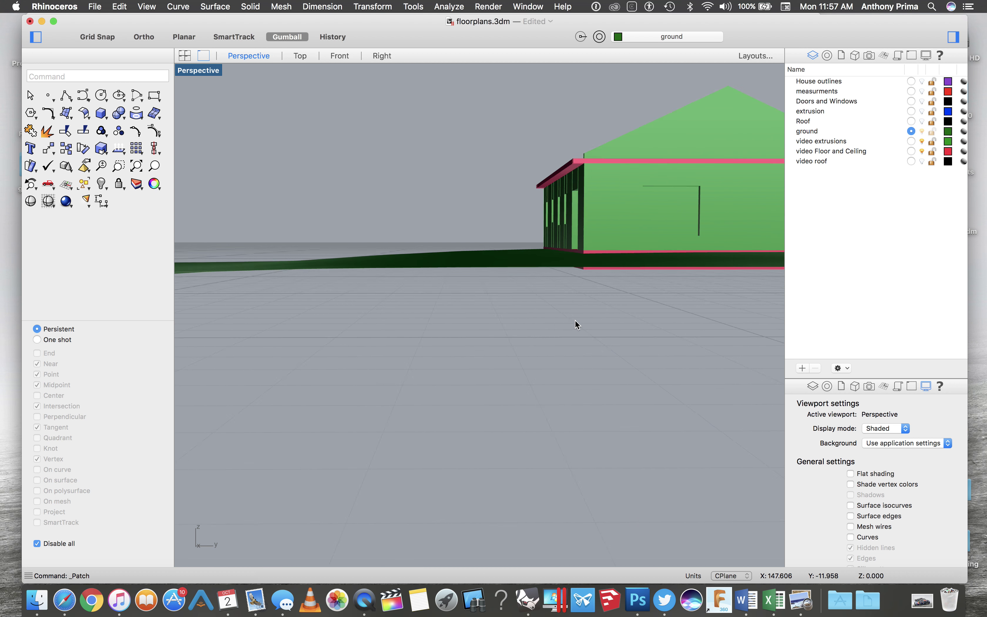
click(512, 257)
right_drag(510, 253, 479, 253)
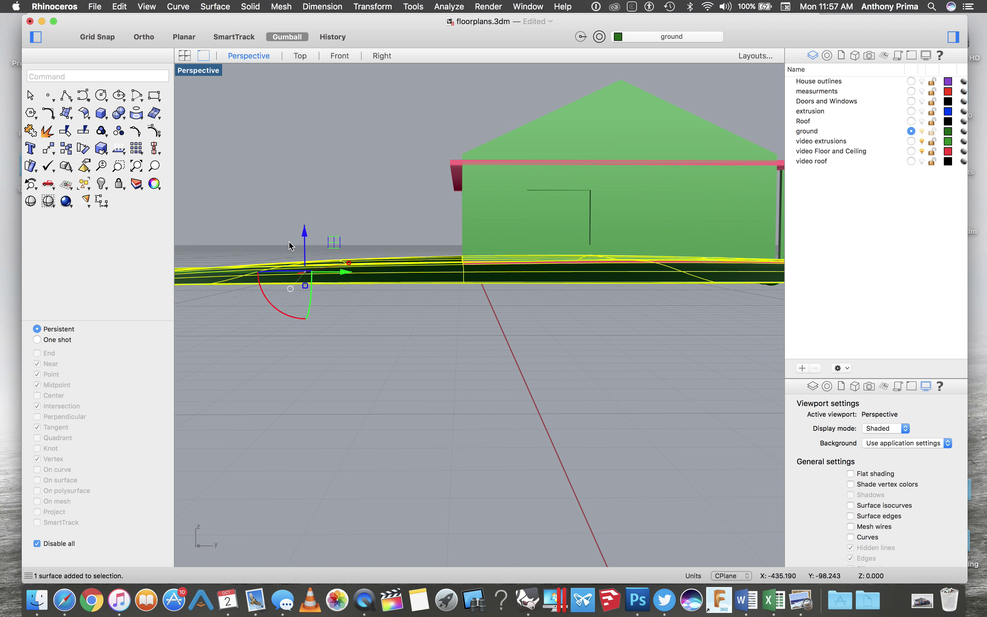
right_drag(304, 245, 309, 240)
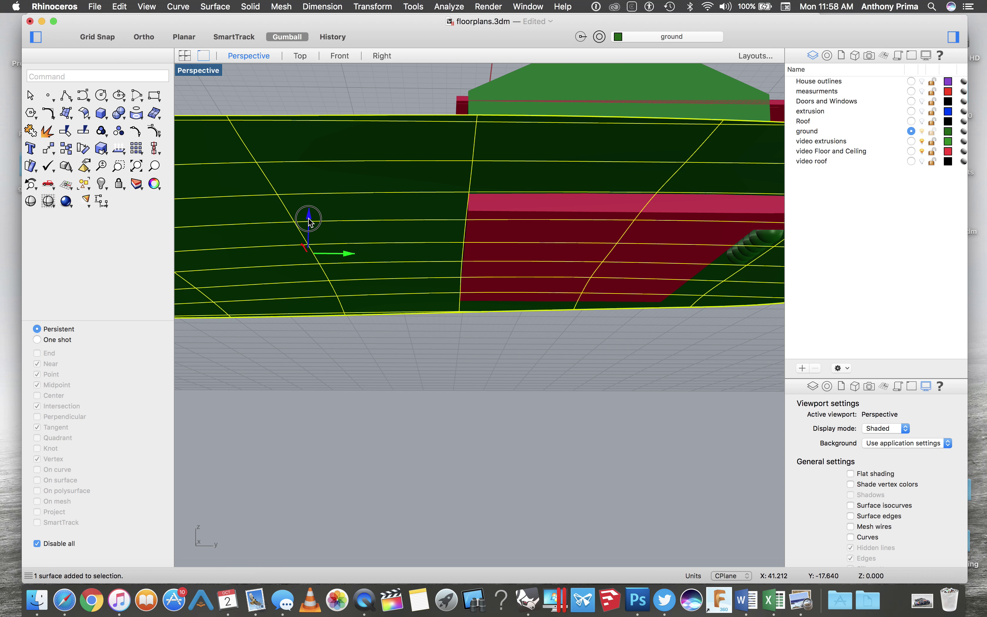
drag(310, 222, 310, 231)
right_drag(541, 269, 583, 263)
click(706, 149)
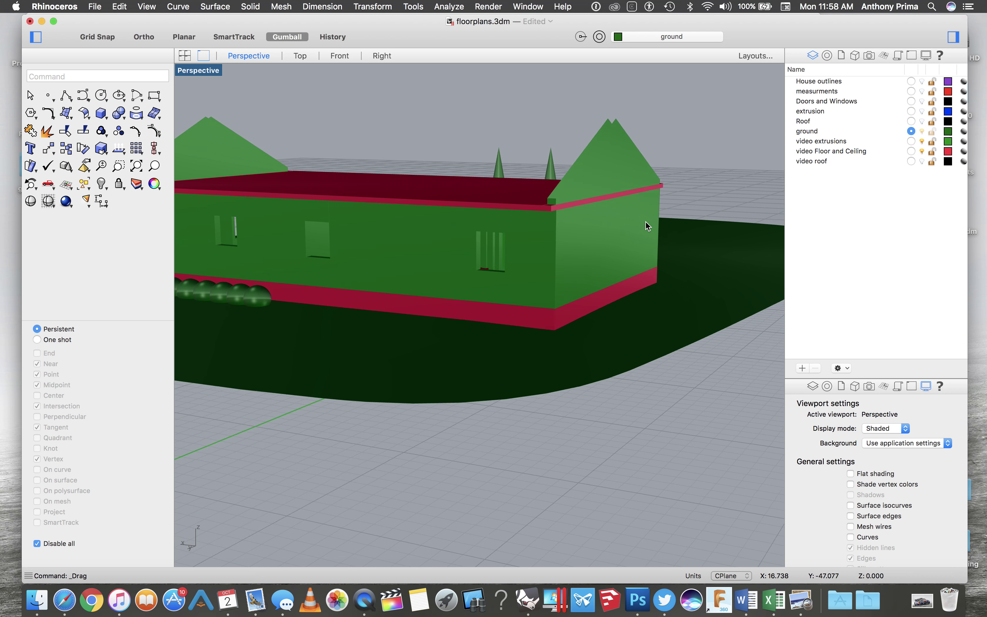
Show the video roof layer and inspect the complete house on the terrain from the front corner and the front
right_drag(648, 222, 648, 226)
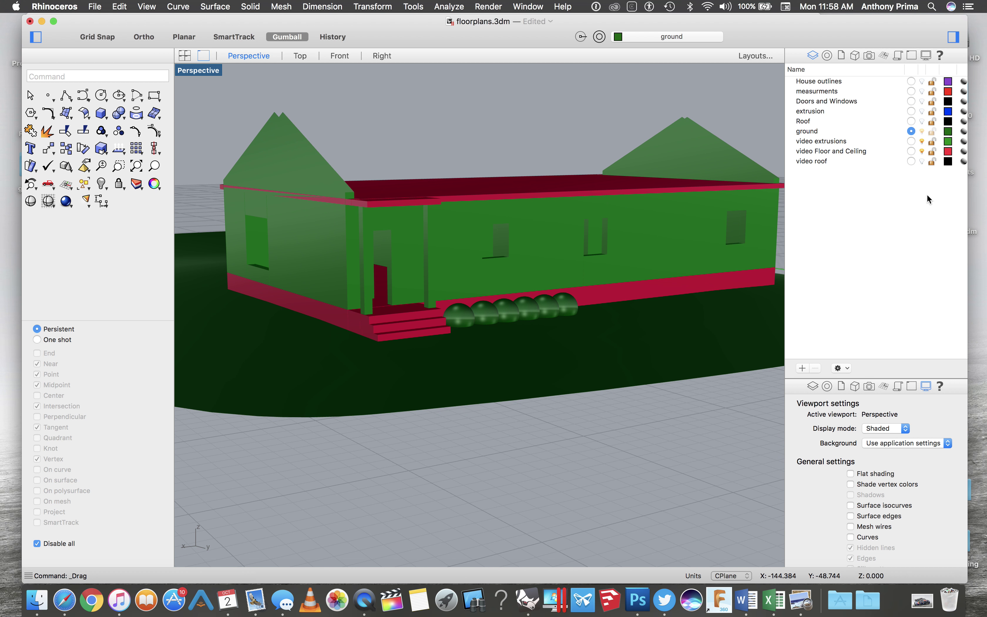
click(922, 161)
scroll(645, 240, down, 5)
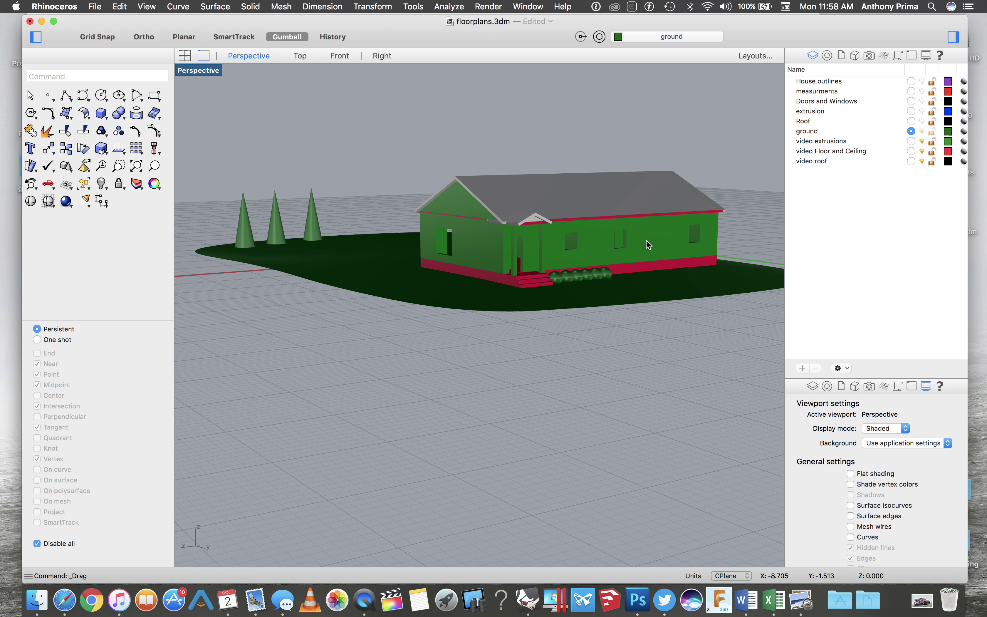
right_click(646, 240)
click(538, 355)
scroll(538, 354, up, 5)
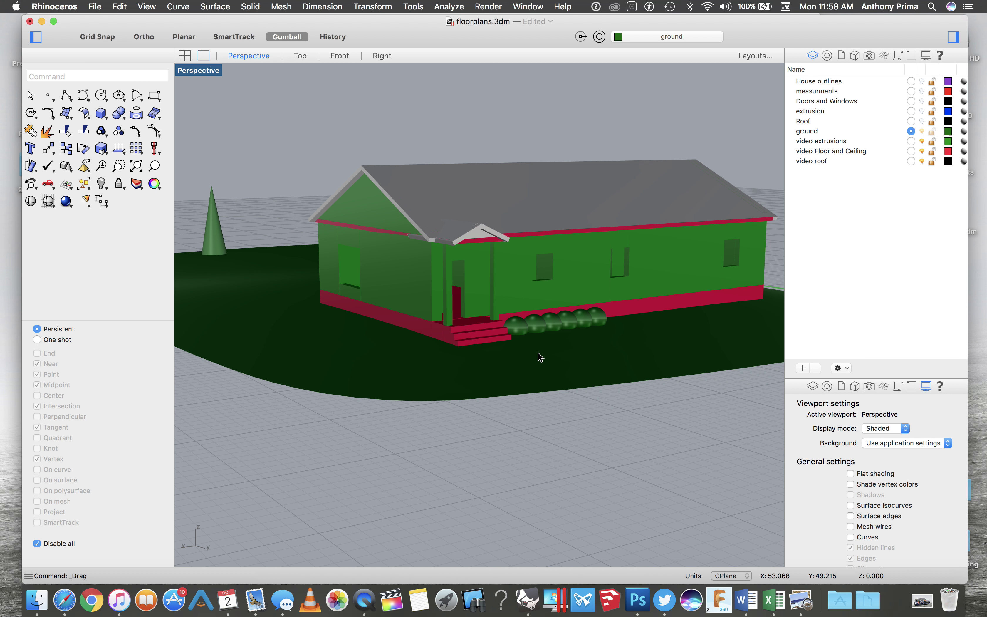
right_drag(538, 353, 538, 354)
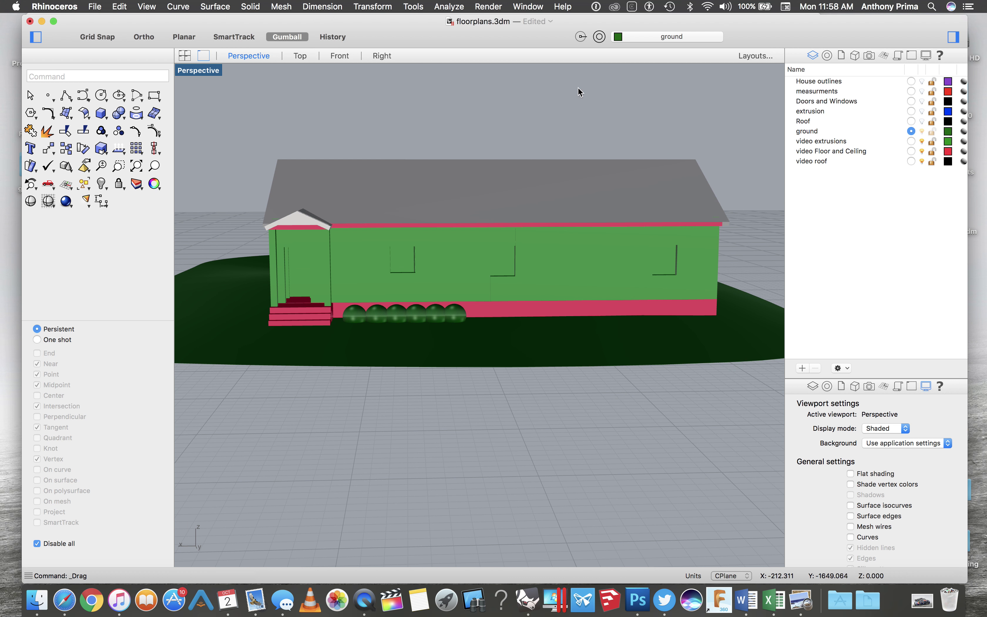